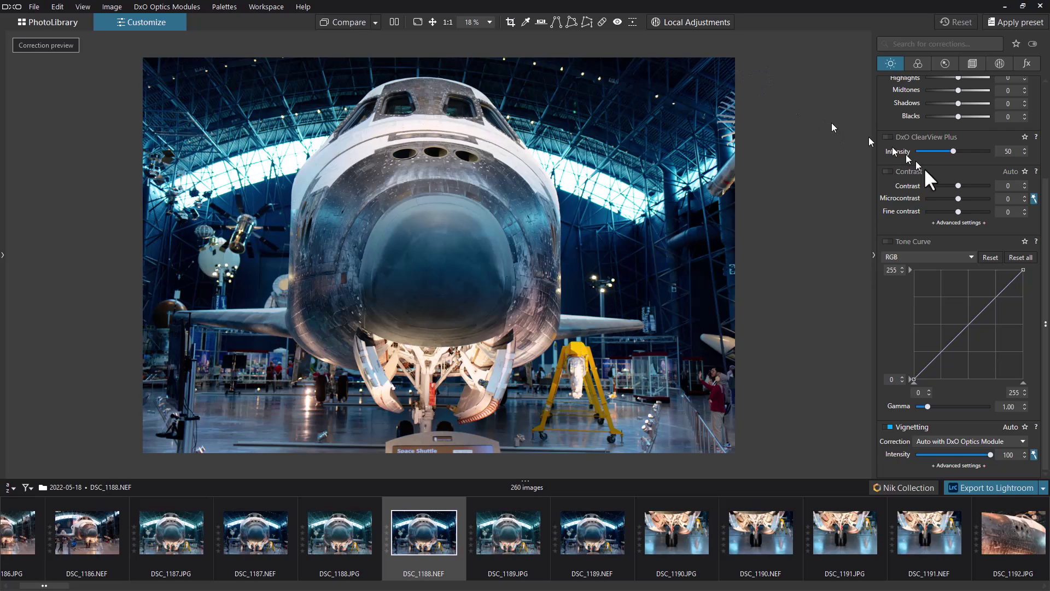
# - Turn off the DxO Smart Lighting and Vignetting corrections for the shuttle photo
pyautogui.scroll(2, 943, 159)
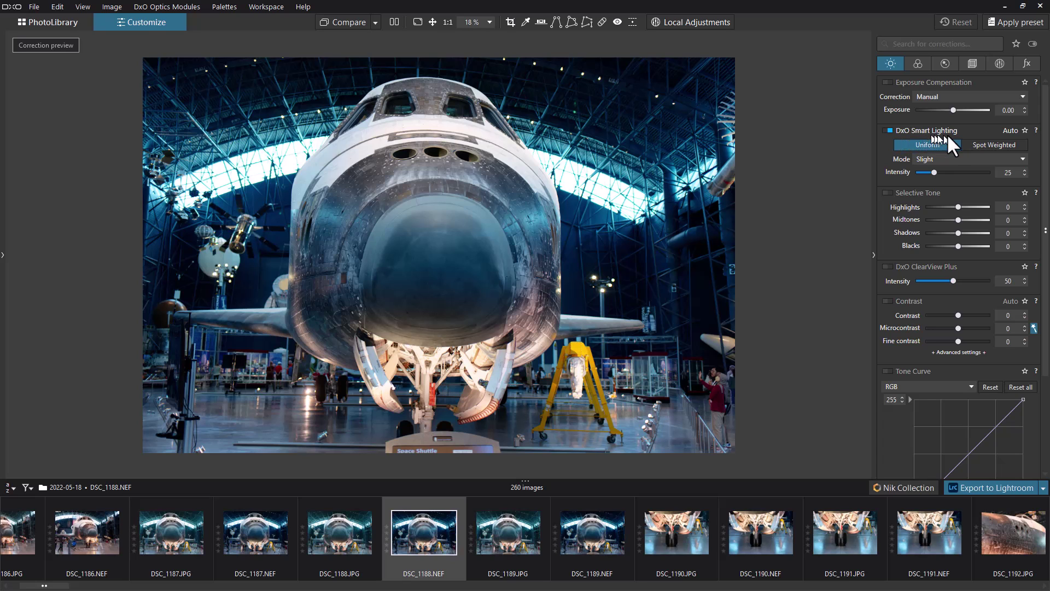
pyautogui.click(888, 130)
pyautogui.scroll(-5, 887, 130)
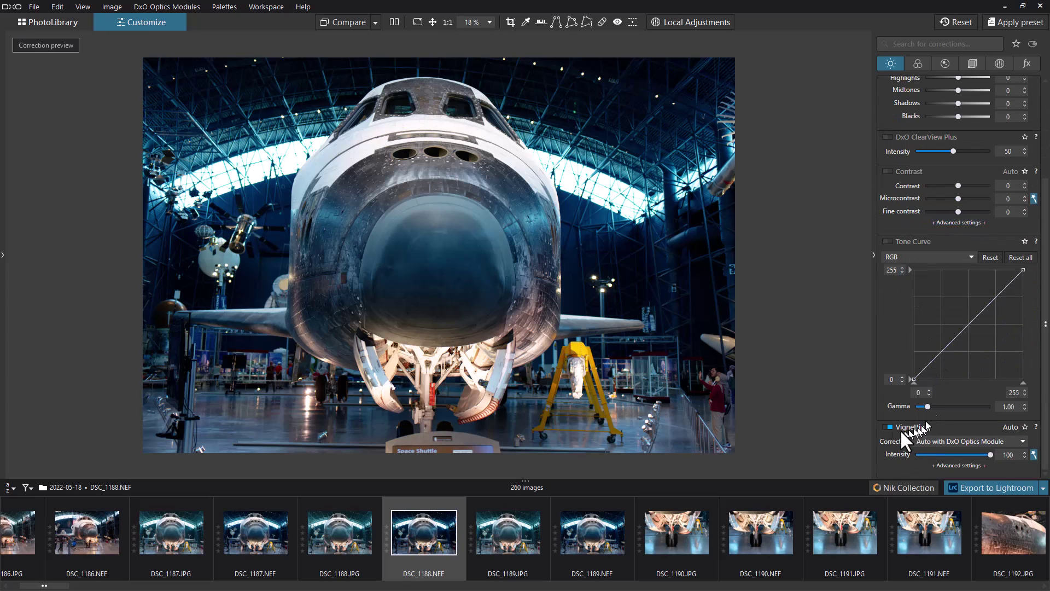
pyautogui.click(887, 426)
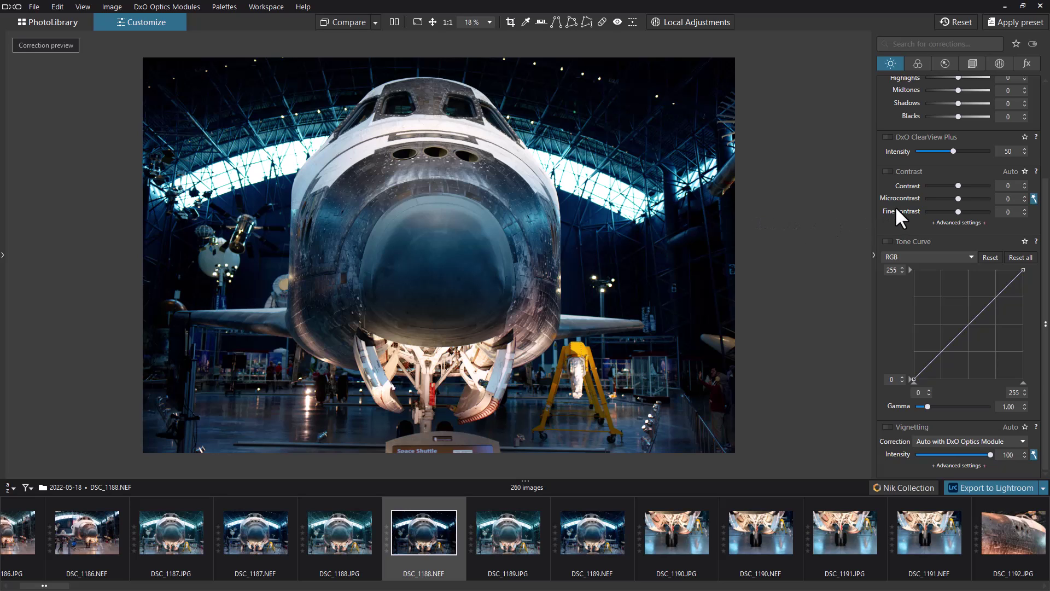
# - Sample the RAW white balance from the window area to the right of the shuttle's nose
pyautogui.scroll(4, 925, 143)
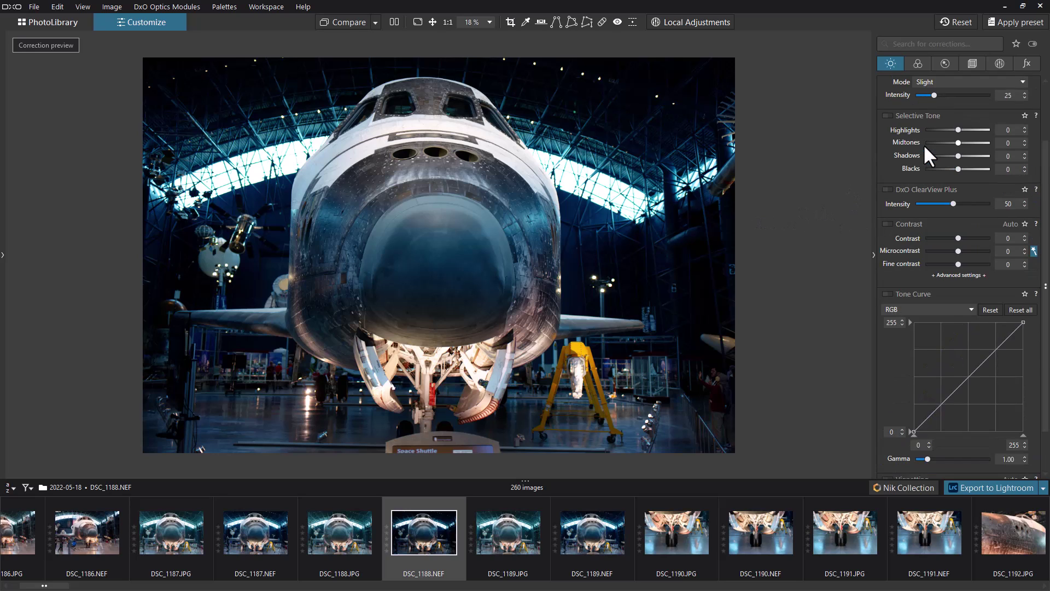
pyautogui.scroll(-1, 920, 148)
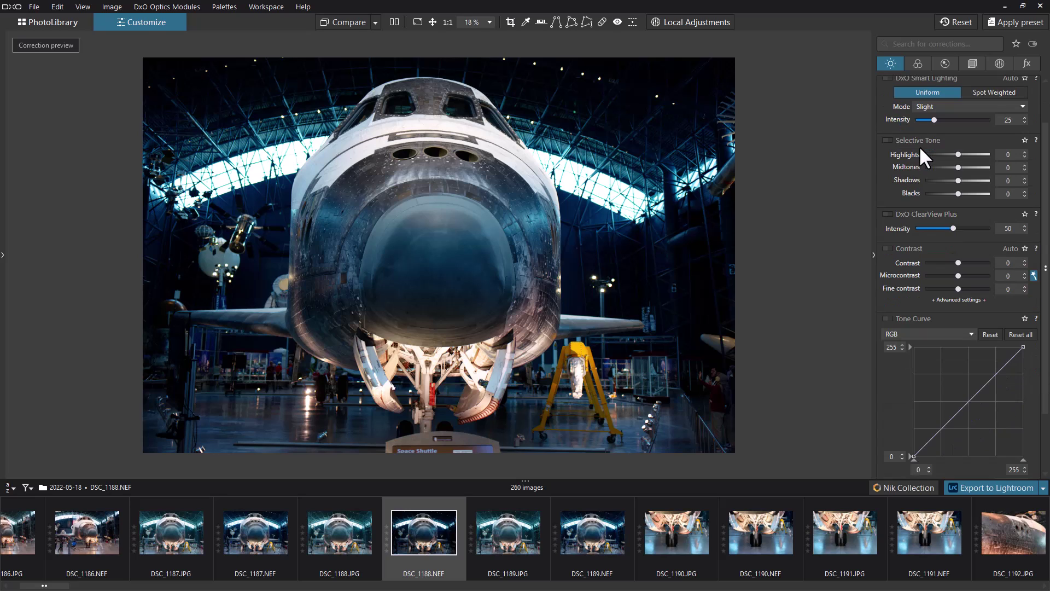
pyautogui.scroll(1, 919, 148)
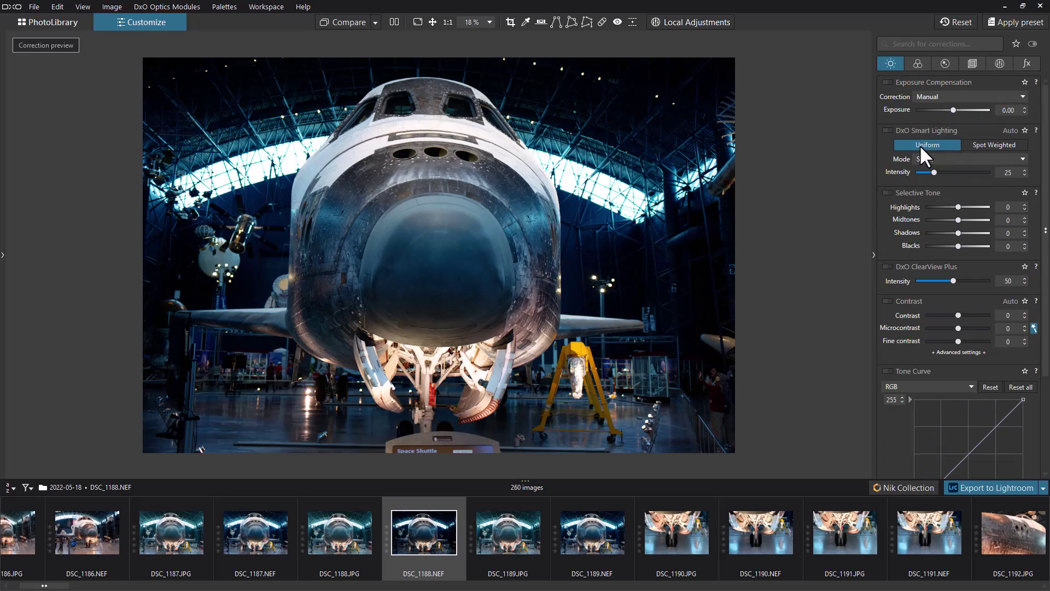
pyautogui.click(917, 64)
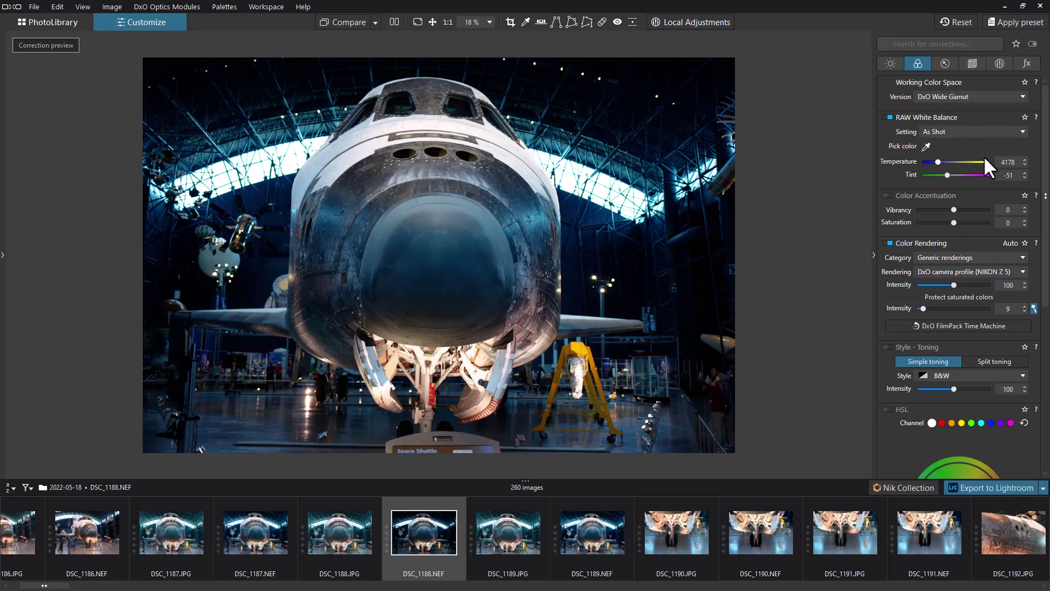
pyautogui.click(926, 145)
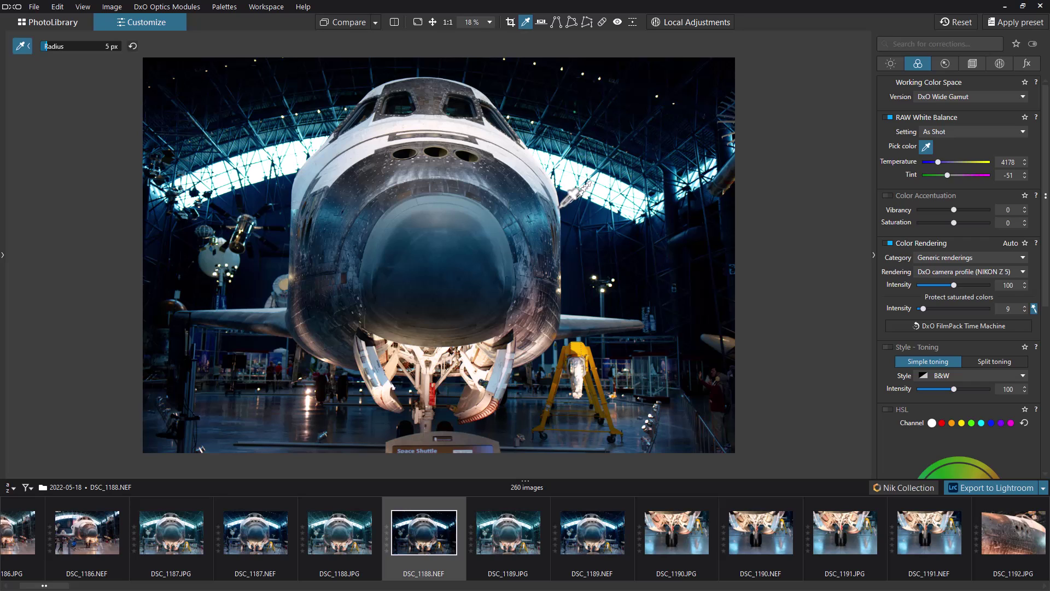
pyautogui.click(603, 215)
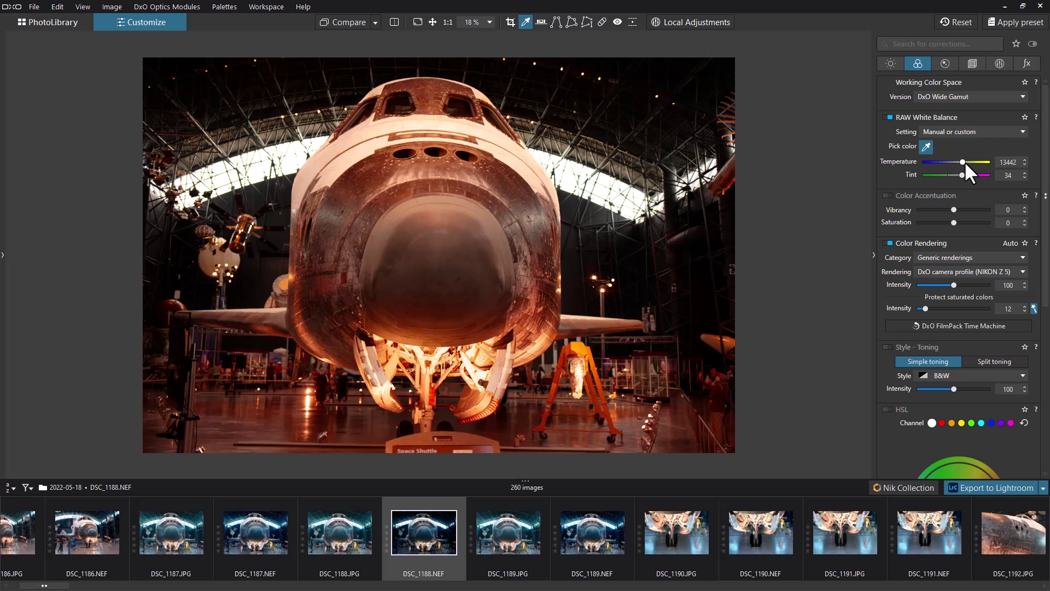
# - Set the RAW white balance temperature to 6372 and compare the photo with its uncorrected version along the way
pyautogui.moveTo(962, 160); pyautogui.dragTo(941, 157)
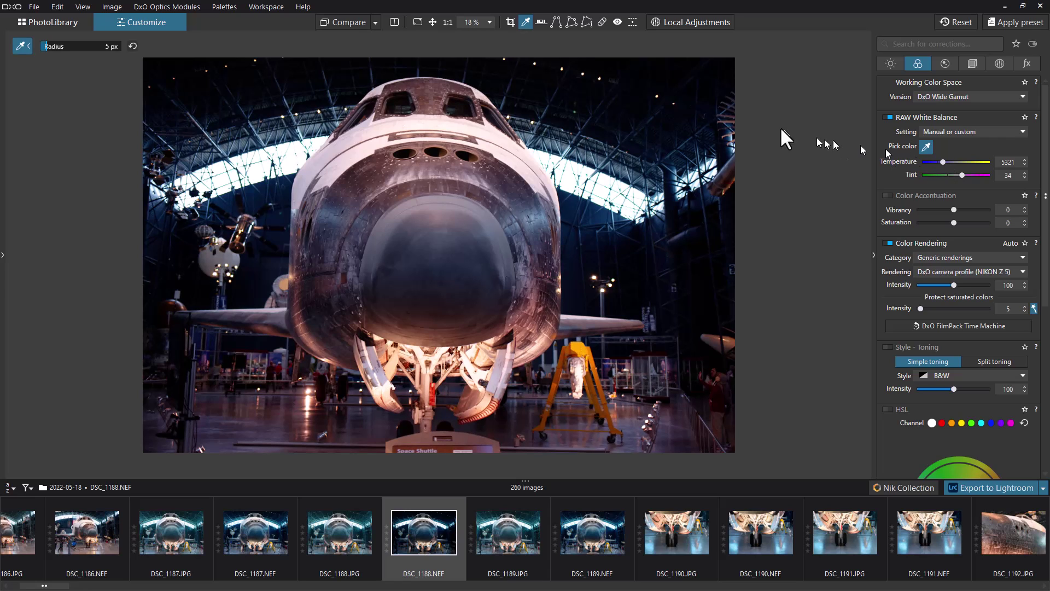
pyautogui.click(337, 18)
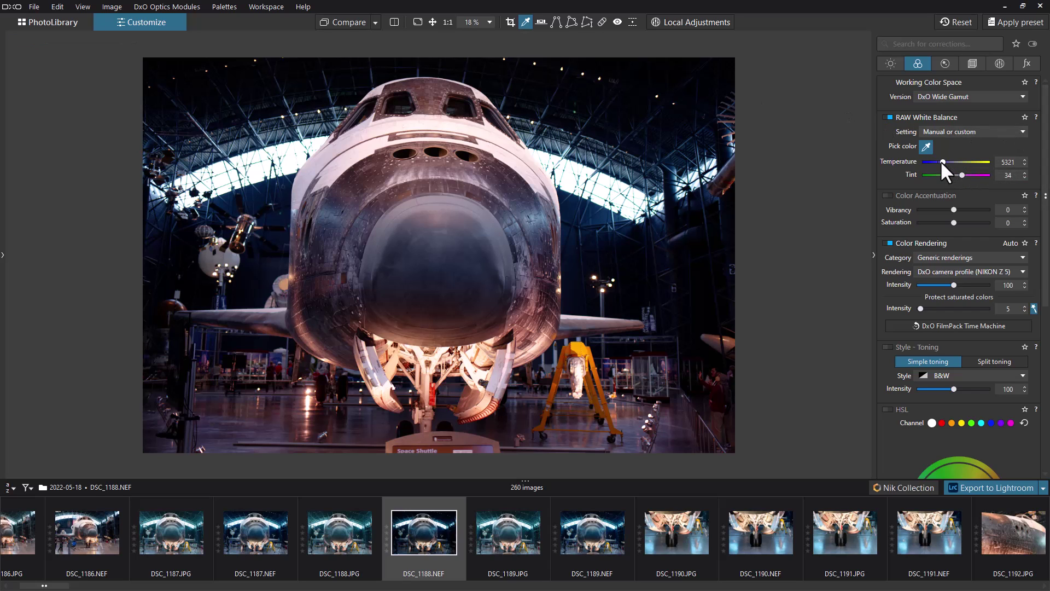
pyautogui.moveTo(942, 159); pyautogui.dragTo(944, 159)
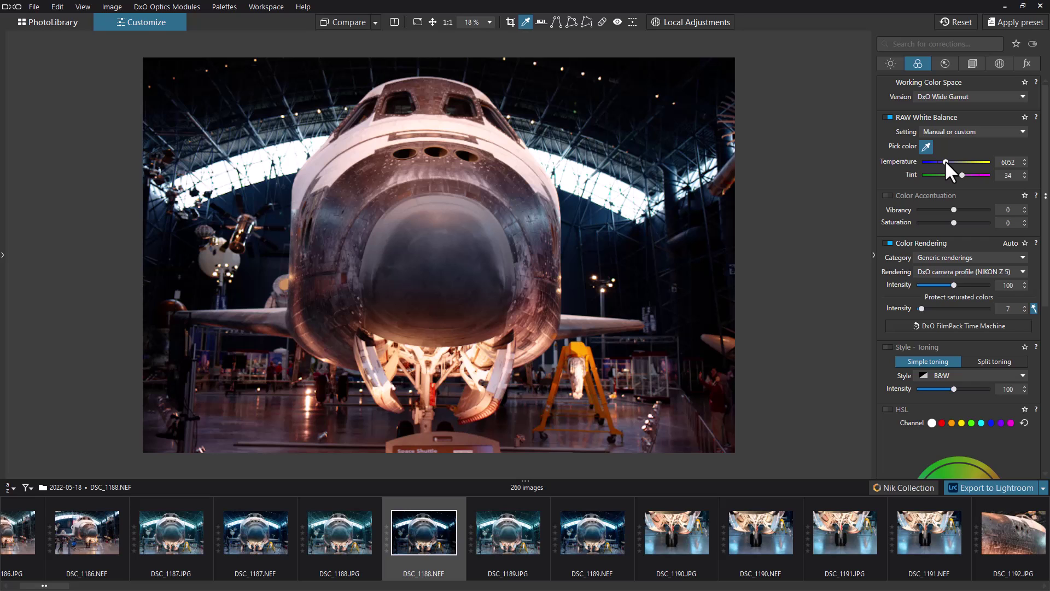
pyautogui.moveTo(944, 160); pyautogui.dragTo(946, 160)
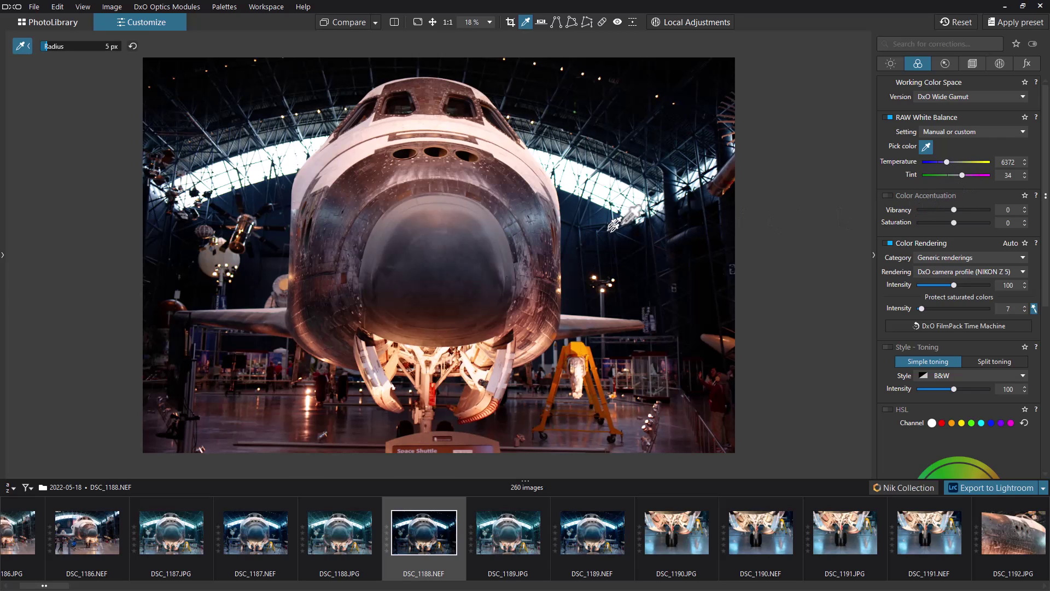
# - Resample the RAW white balance from a slightly higher spot in the windows to the right of the shuttle
pyautogui.click(924, 146)
pyautogui.click(926, 145)
pyautogui.click(602, 205)
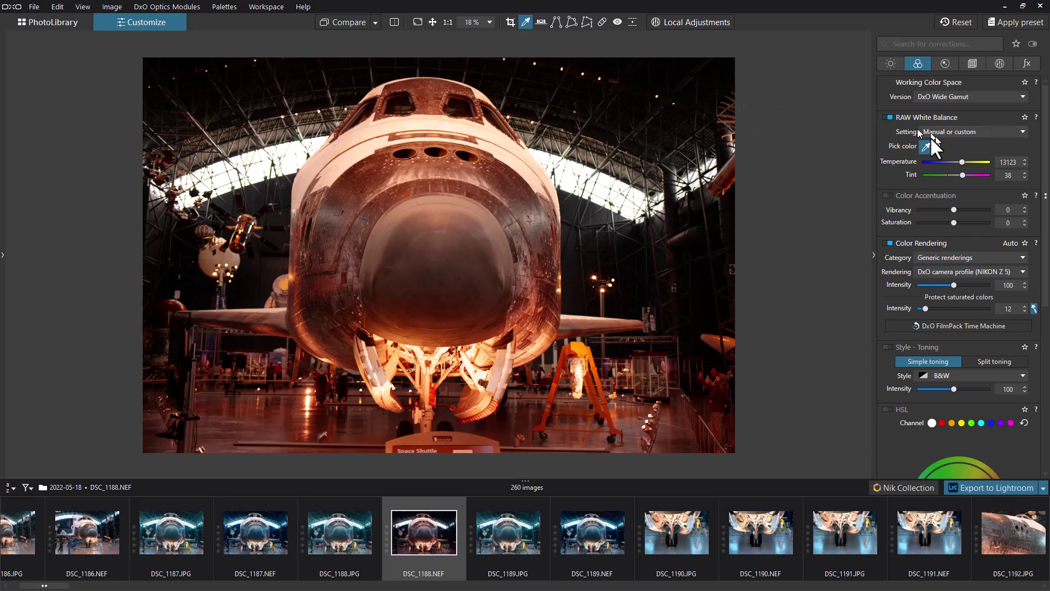
# - Activate Local Adjustments, choose the Brush and set its feathering to 87%
pyautogui.click(696, 21)
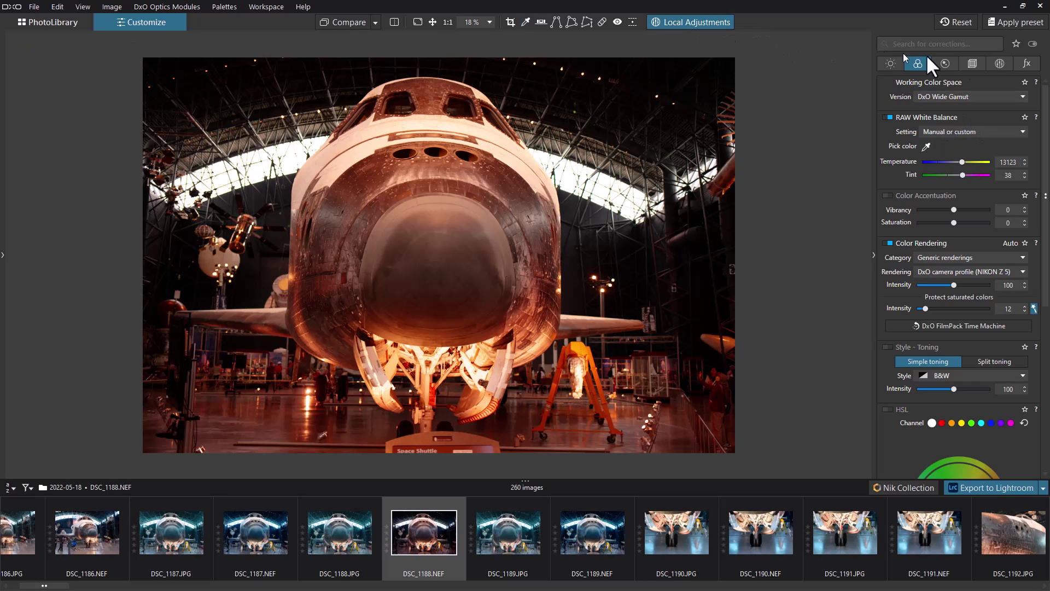
pyautogui.click(999, 61)
pyautogui.click(912, 97)
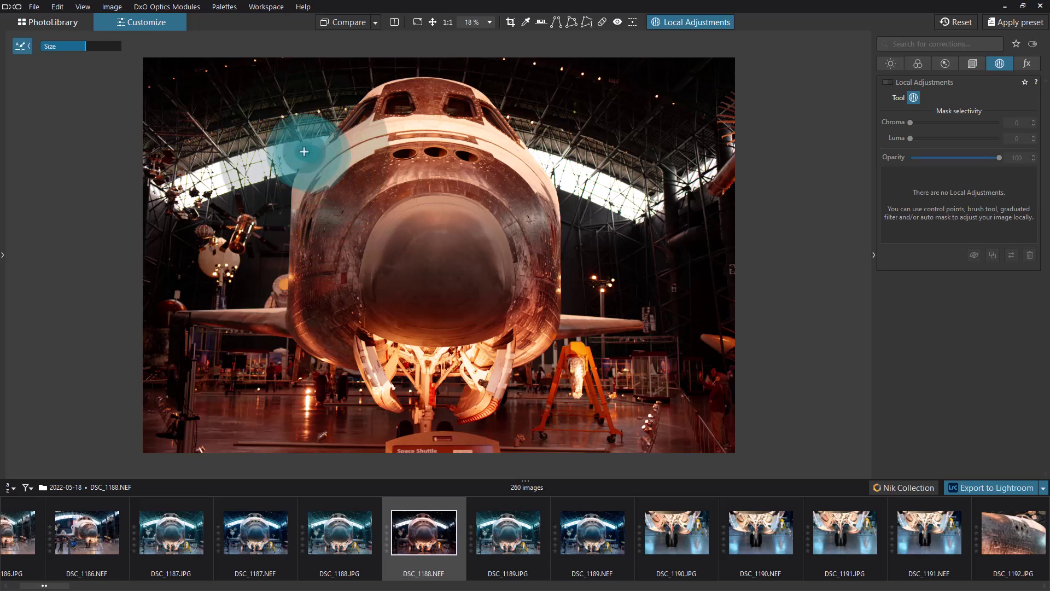
pyautogui.rightClick(200, 140)
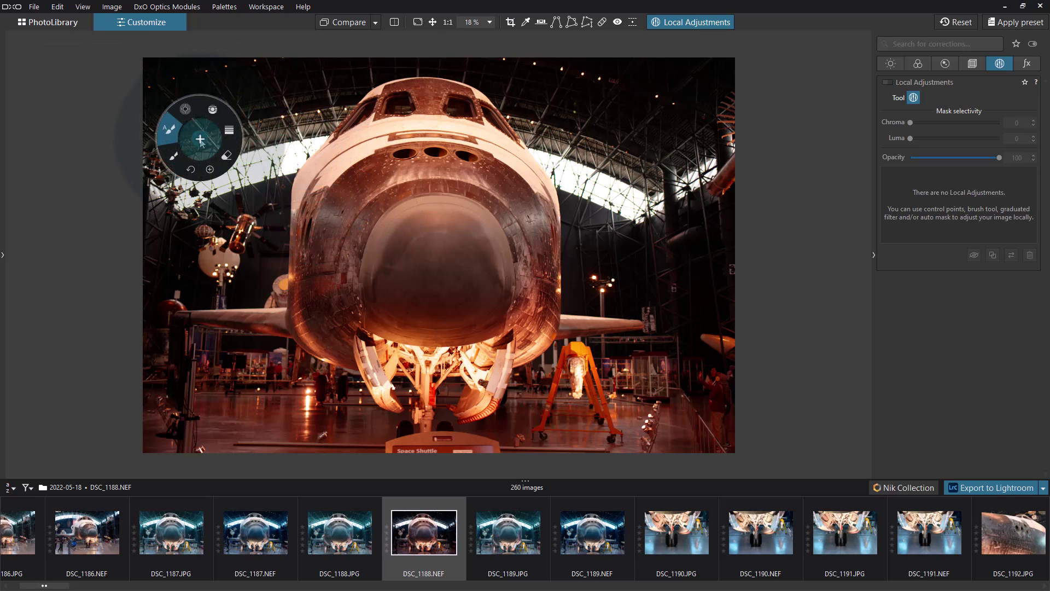
pyautogui.click(174, 156)
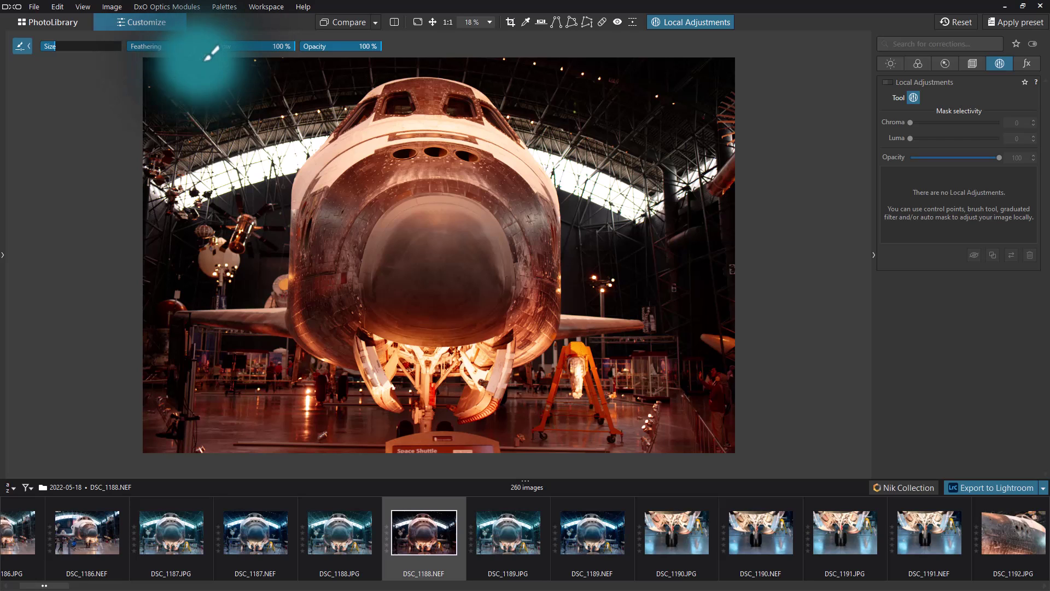
pyautogui.moveTo(204, 46); pyautogui.dragTo(186, 47)
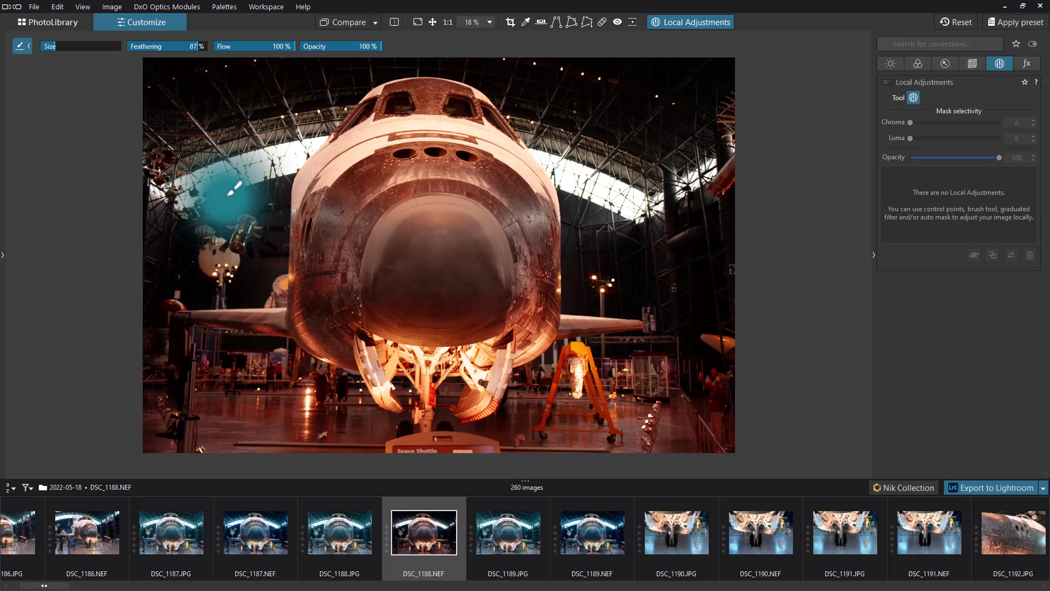
# - Switch to Auto Mask and start a mask on the shuttle's hull just below and left of the cockpit windows
pyautogui.rightClick(225, 198)
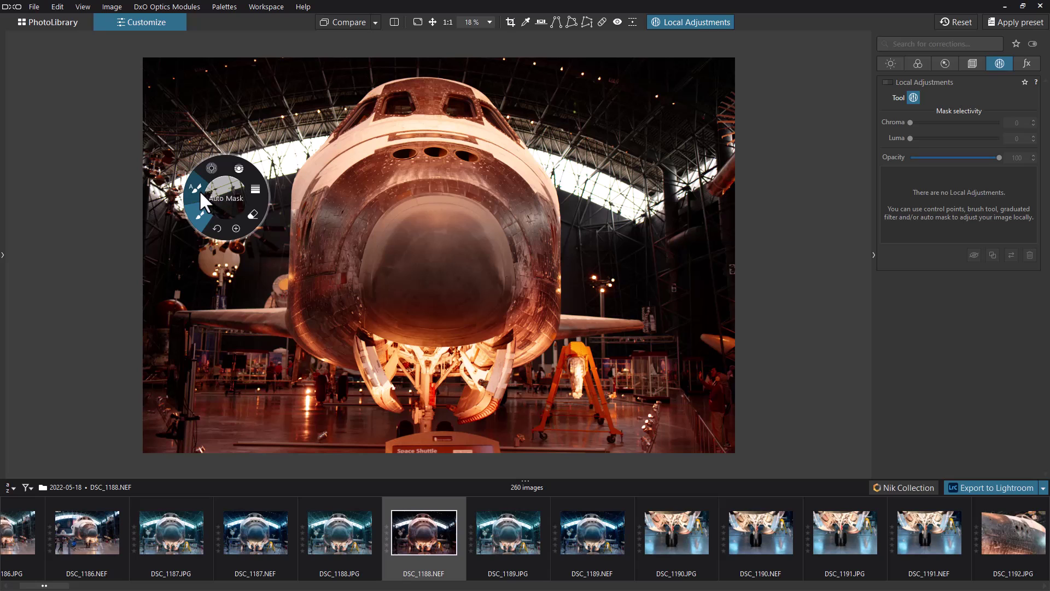
pyautogui.click(199, 191)
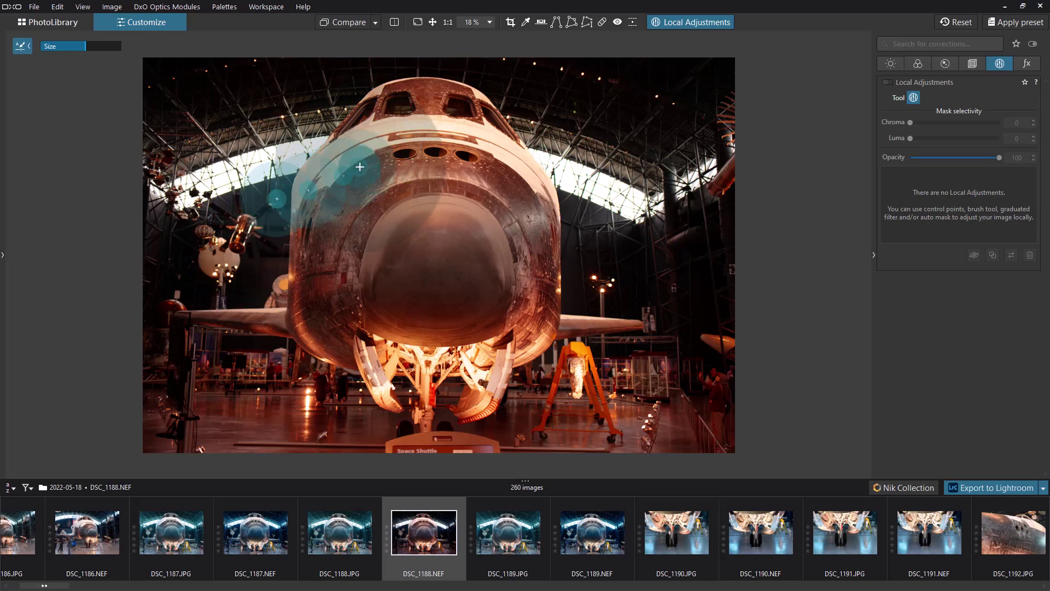
pyautogui.moveTo(299, 211); pyautogui.dragTo(416, 302)
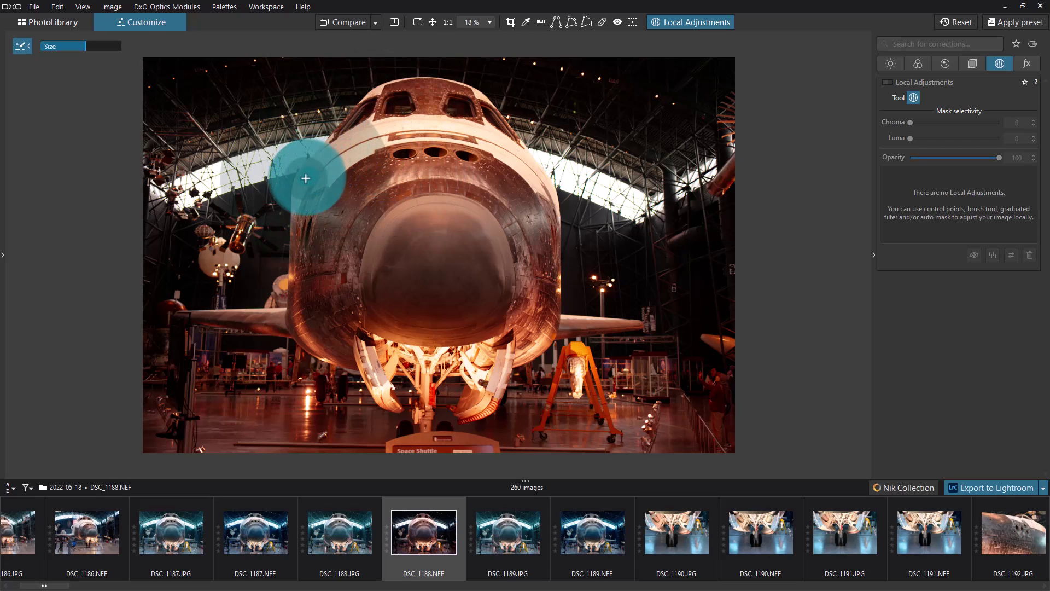
pyautogui.click(305, 179)
pyautogui.moveTo(305, 178); pyautogui.dragTo(362, 136)
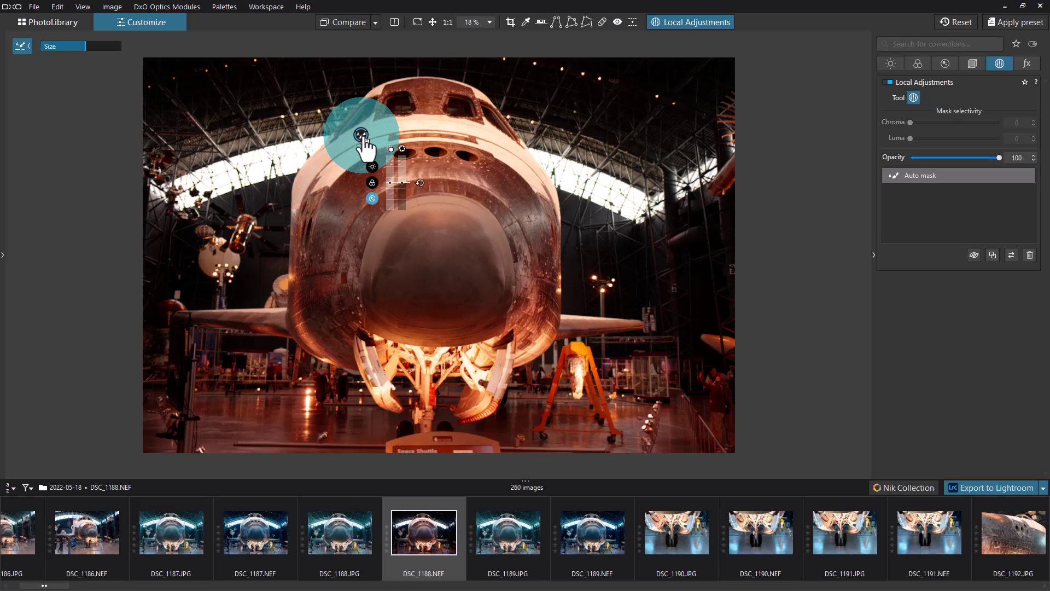
pyautogui.moveTo(441, 116)
pyautogui.mouseDown()
pyautogui.moveTo(384, 126)
pyautogui.moveTo(412, 124)
pyautogui.moveTo(368, 146)
pyautogui.mouseUp()
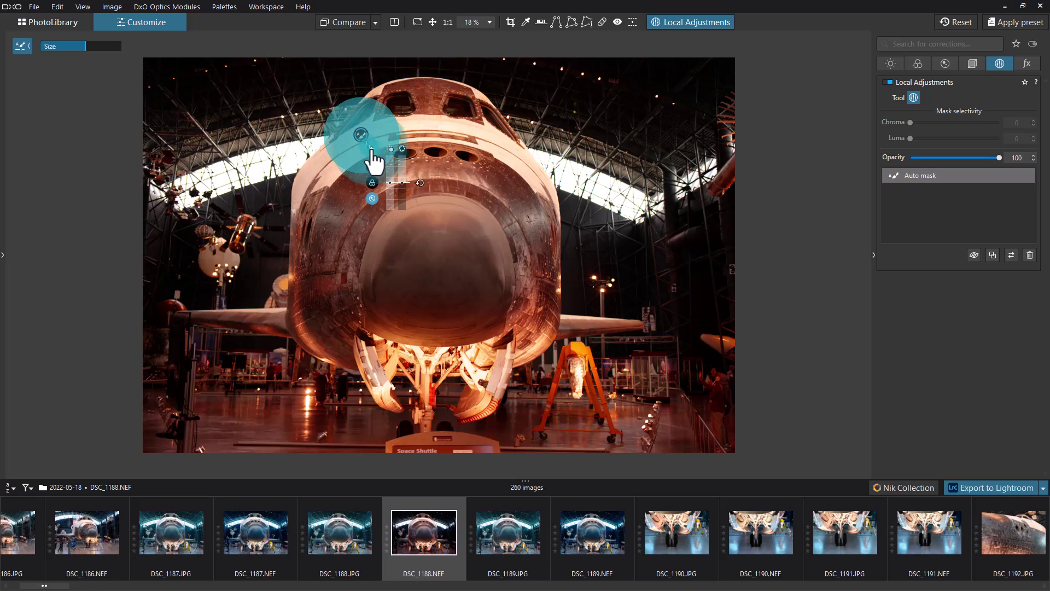
# - Extend the auto mask over the shuttle's cockpit and most of its rounded nose
pyautogui.rightClick(346, 143)
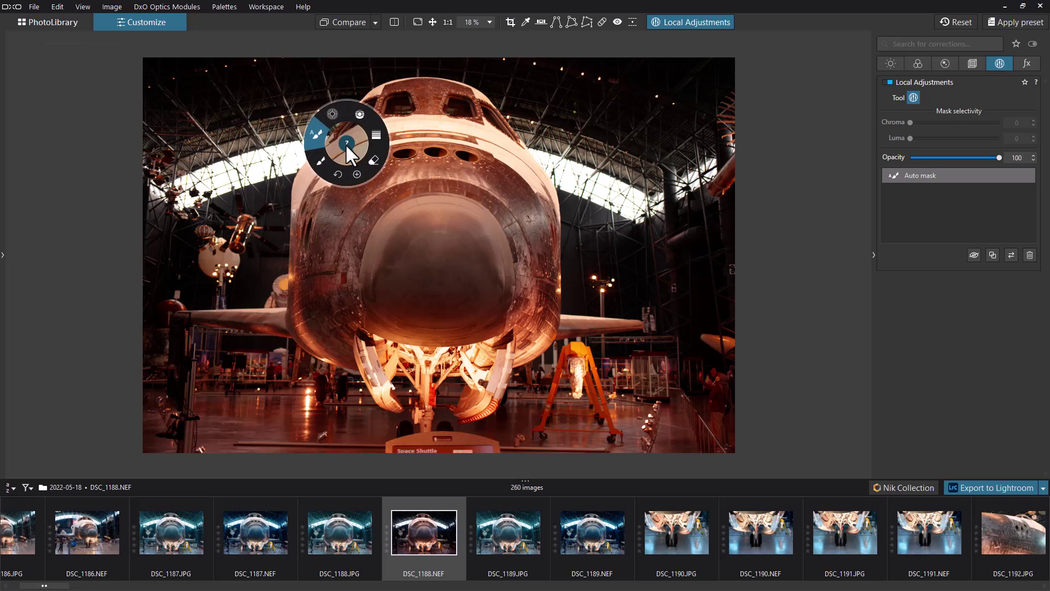
pyautogui.click(317, 139)
pyautogui.moveTo(407, 152)
pyautogui.mouseDown()
pyautogui.moveTo(383, 123)
pyautogui.moveTo(361, 132)
pyautogui.moveTo(315, 172)
pyautogui.moveTo(304, 241)
pyautogui.moveTo(320, 265)
pyautogui.moveTo(384, 294)
pyautogui.moveTo(437, 298)
pyautogui.moveTo(496, 267)
pyautogui.moveTo(540, 197)
pyautogui.moveTo(504, 132)
pyautogui.moveTo(464, 95)
pyautogui.moveTo(375, 101)
pyautogui.mouseUp()
pyautogui.moveTo(435, 131)
pyautogui.mouseDown()
pyautogui.moveTo(383, 189)
pyautogui.moveTo(380, 214)
pyautogui.moveTo(431, 178)
pyautogui.moveTo(417, 230)
pyautogui.moveTo(432, 238)
pyautogui.moveTo(467, 162)
pyautogui.moveTo(470, 223)
pyautogui.moveTo(486, 229)
pyautogui.moveTo(479, 184)
pyautogui.moveTo(446, 169)
pyautogui.mouseUp()
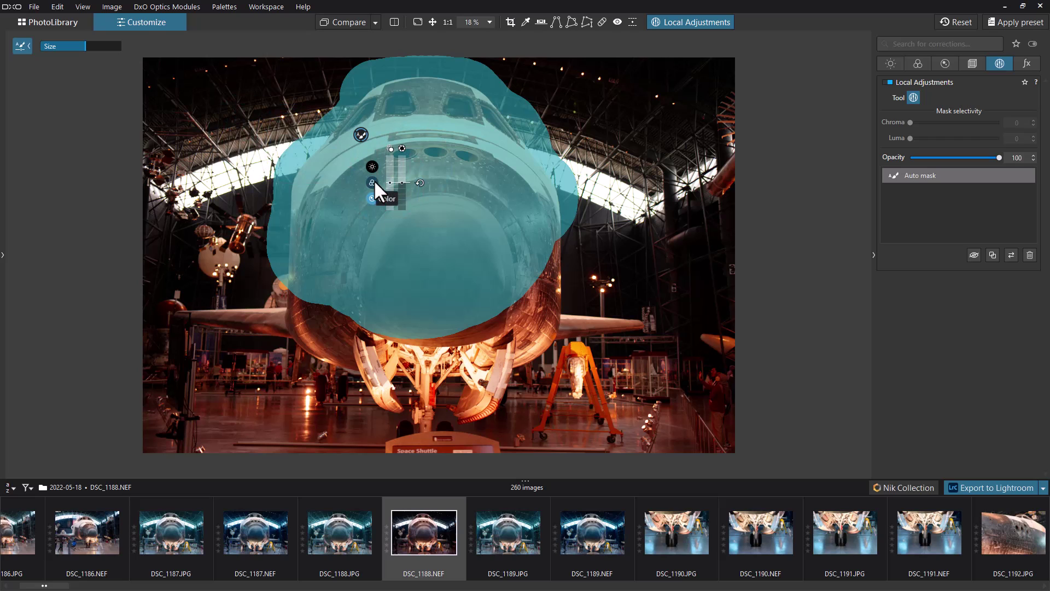
# - Lower the auto mask's color temperature strongly toward blue
pyautogui.moveTo(374, 183)
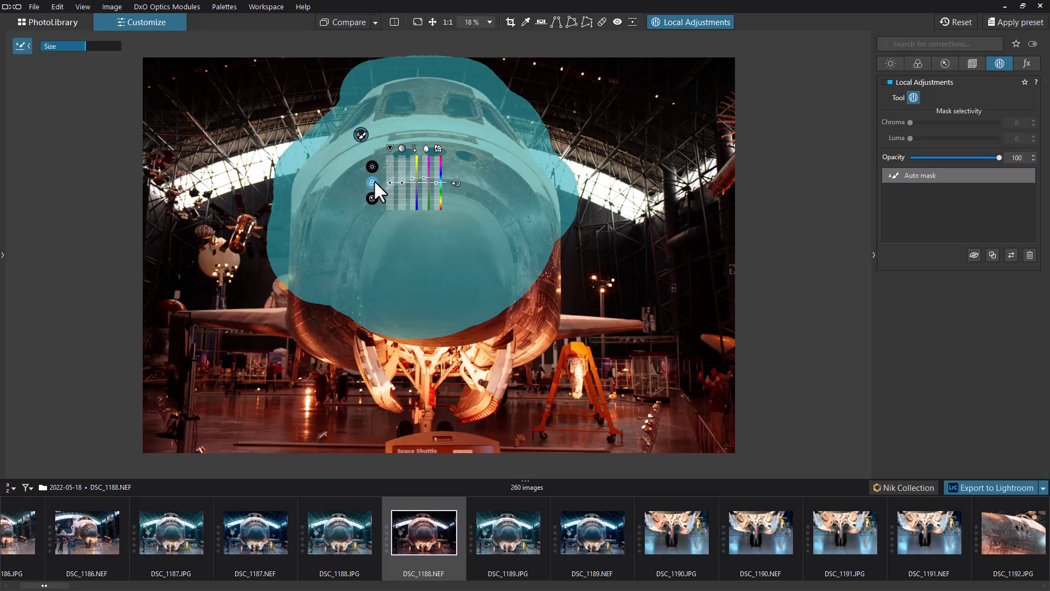
pyautogui.moveTo(414, 179)
pyautogui.moveTo(414, 182); pyautogui.dragTo(416, 223)
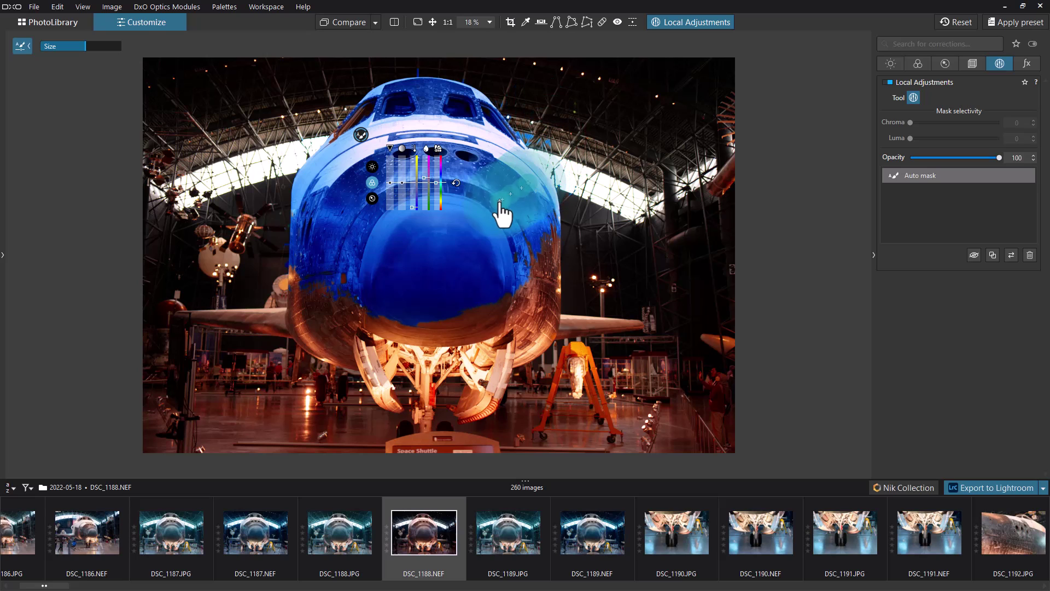
# - Use the Eraser to trim the auto mask along the lower nose and the spill around the shuttle's outline
pyautogui.rightClick(242, 171)
pyautogui.click(267, 188)
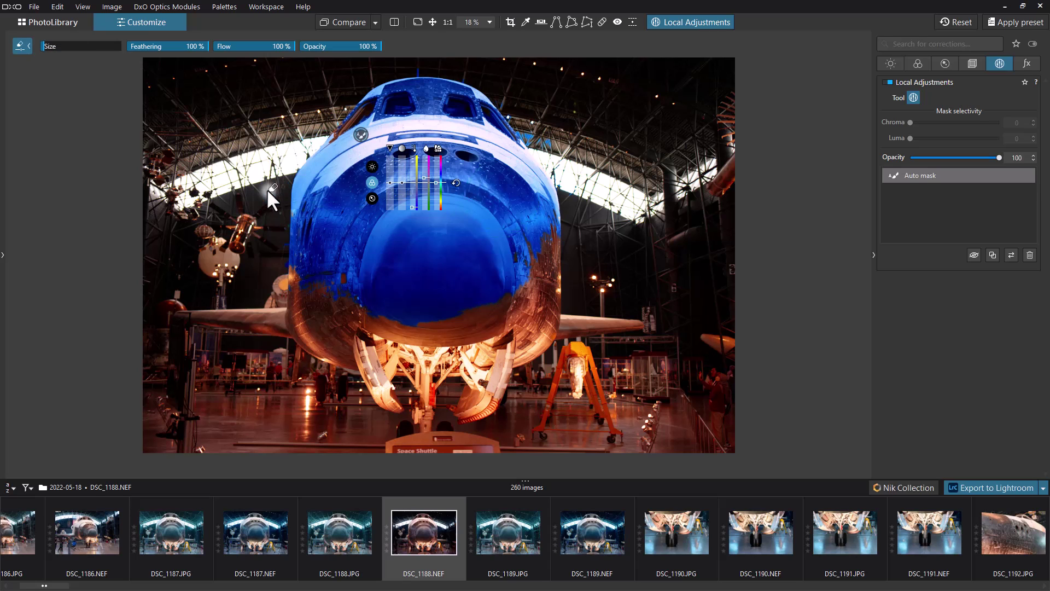
pyautogui.moveTo(375, 300); pyautogui.dragTo(432, 316)
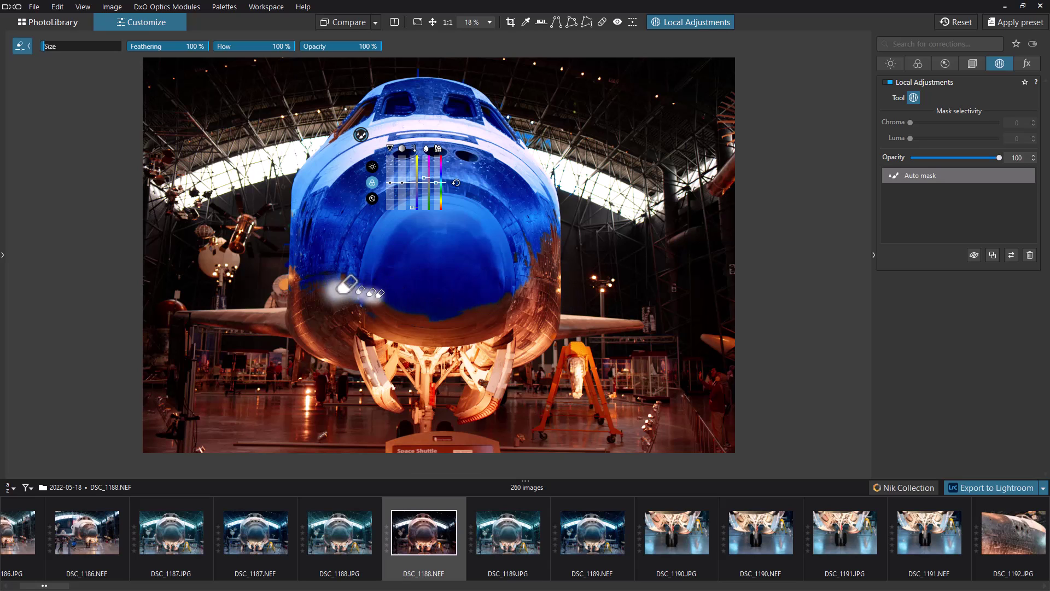
pyautogui.moveTo(365, 296); pyautogui.dragTo(391, 309)
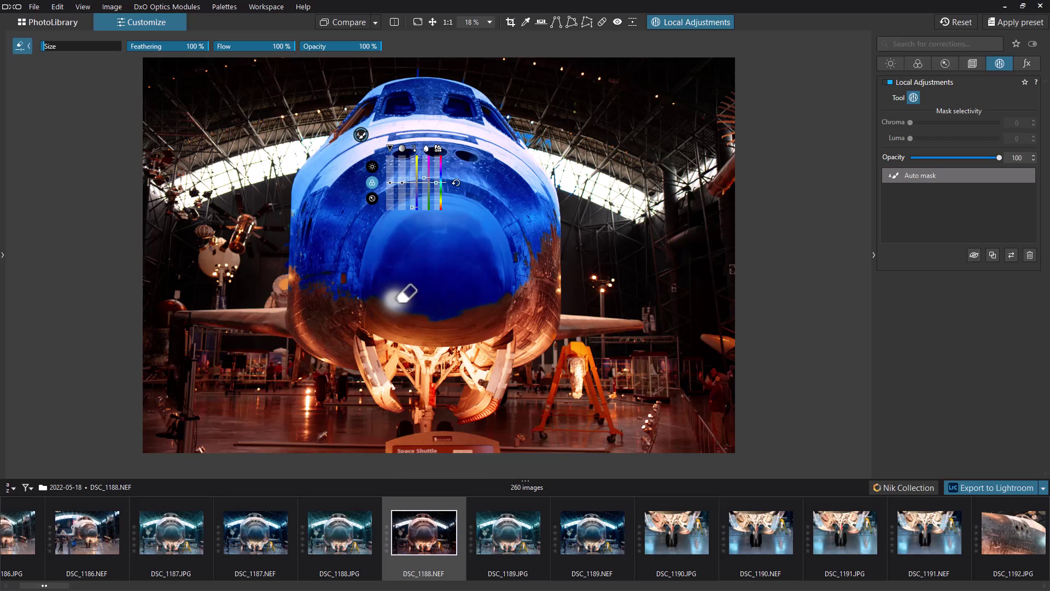
pyautogui.moveTo(335, 290)
pyautogui.mouseDown()
pyautogui.moveTo(368, 295)
pyautogui.moveTo(347, 298)
pyautogui.moveTo(366, 316)
pyautogui.moveTo(434, 329)
pyautogui.moveTo(501, 312)
pyautogui.moveTo(546, 282)
pyautogui.mouseUp()
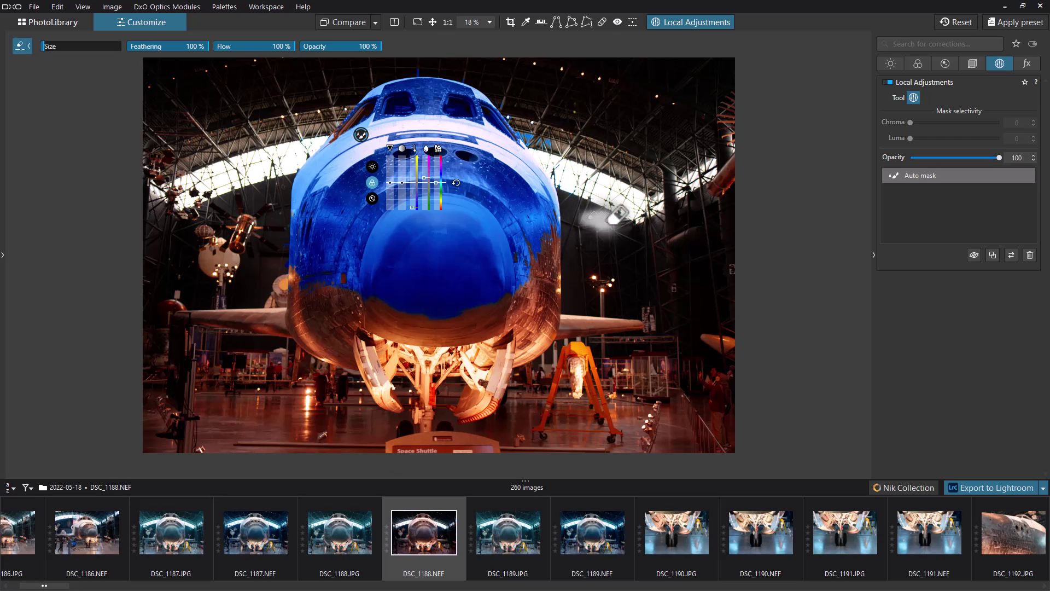
pyautogui.moveTo(539, 134)
pyautogui.mouseDown()
pyautogui.moveTo(553, 133)
pyautogui.moveTo(541, 132)
pyautogui.moveTo(547, 140)
pyautogui.moveTo(536, 102)
pyautogui.moveTo(585, 201)
pyautogui.moveTo(583, 222)
pyautogui.moveTo(539, 75)
pyautogui.moveTo(499, 82)
pyautogui.moveTo(511, 86)
pyautogui.mouseUp()
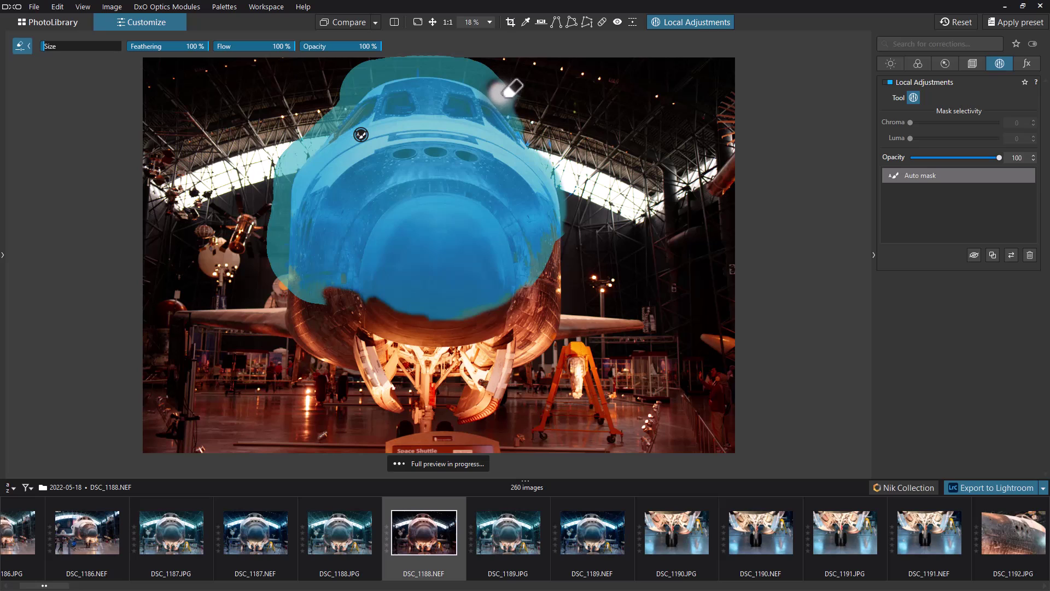
pyautogui.moveTo(535, 124)
pyautogui.mouseDown()
pyautogui.moveTo(504, 82)
pyautogui.moveTo(467, 61)
pyautogui.moveTo(381, 63)
pyautogui.moveTo(340, 90)
pyautogui.moveTo(407, 68)
pyautogui.moveTo(474, 68)
pyautogui.moveTo(502, 90)
pyautogui.moveTo(461, 59)
pyautogui.moveTo(388, 71)
pyautogui.moveTo(349, 92)
pyautogui.moveTo(318, 133)
pyautogui.moveTo(362, 86)
pyautogui.moveTo(304, 126)
pyautogui.moveTo(275, 181)
pyautogui.moveTo(277, 269)
pyautogui.moveTo(299, 146)
pyautogui.moveTo(314, 136)
pyautogui.moveTo(296, 169)
pyautogui.moveTo(300, 242)
pyautogui.moveTo(313, 297)
pyautogui.moveTo(337, 315)
pyautogui.moveTo(343, 301)
pyautogui.moveTo(288, 291)
pyautogui.moveTo(387, 299)
pyautogui.moveTo(337, 301)
pyautogui.mouseUp()
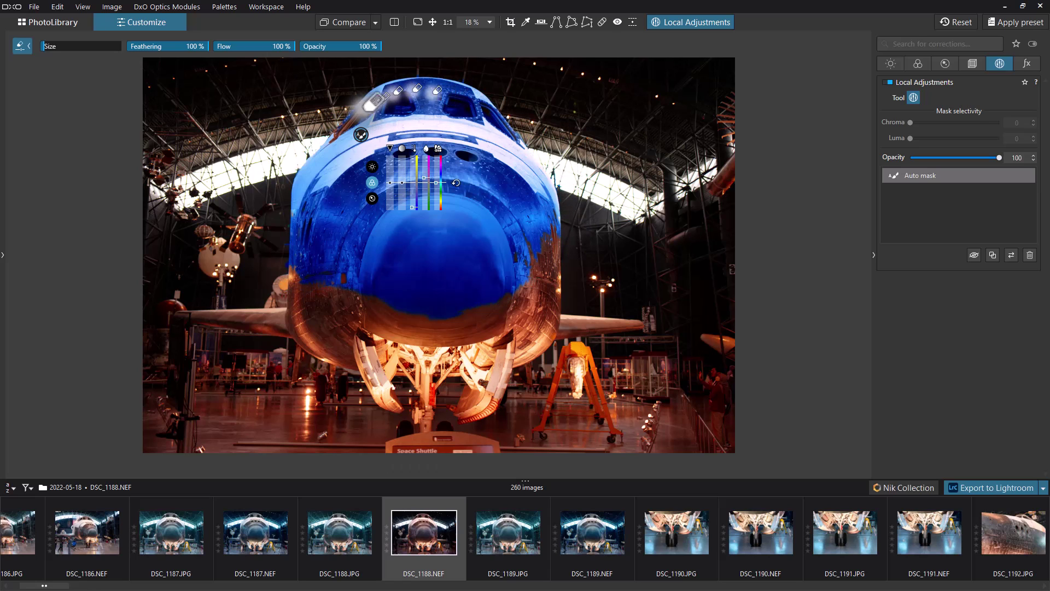
# - Switch from the Eraser back to Auto Mask and repaint the shuttle's hull and edge just left of the cockpit windows
pyautogui.rightClick(241, 144)
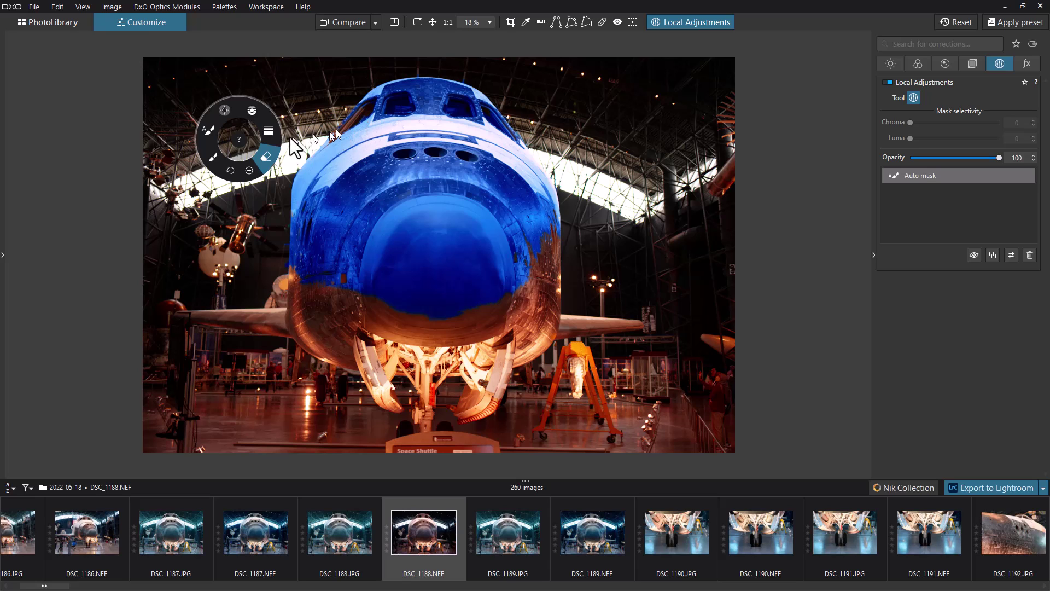
pyautogui.click(209, 129)
pyautogui.moveTo(374, 131)
pyautogui.mouseDown()
pyautogui.moveTo(341, 136)
pyautogui.moveTo(352, 139)
pyautogui.moveTo(374, 110)
pyautogui.moveTo(366, 116)
pyautogui.moveTo(520, 132)
pyautogui.moveTo(341, 141)
pyautogui.mouseUp()
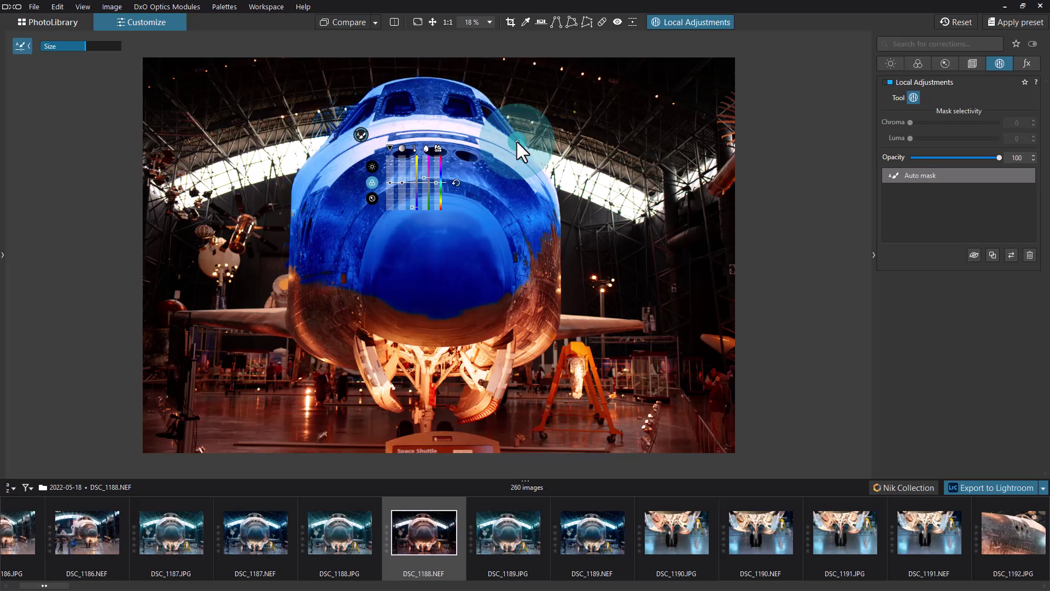
pyautogui.moveTo(383, 156); pyautogui.dragTo(359, 146)
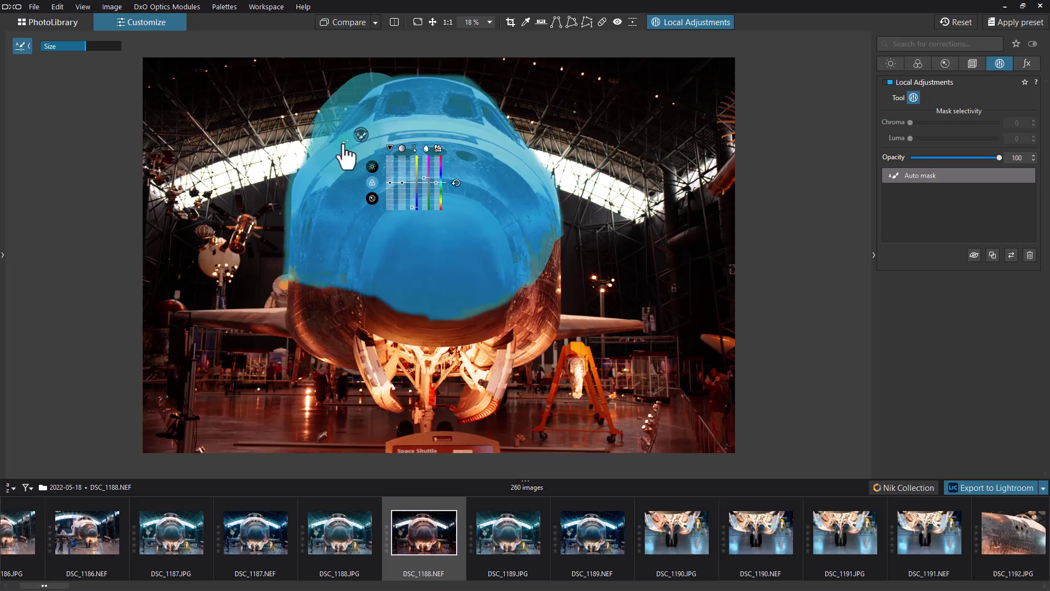
pyautogui.moveTo(651, 197)
pyautogui.mouseDown()
pyautogui.moveTo(664, 274)
pyautogui.moveTo(607, 322)
pyautogui.mouseUp()
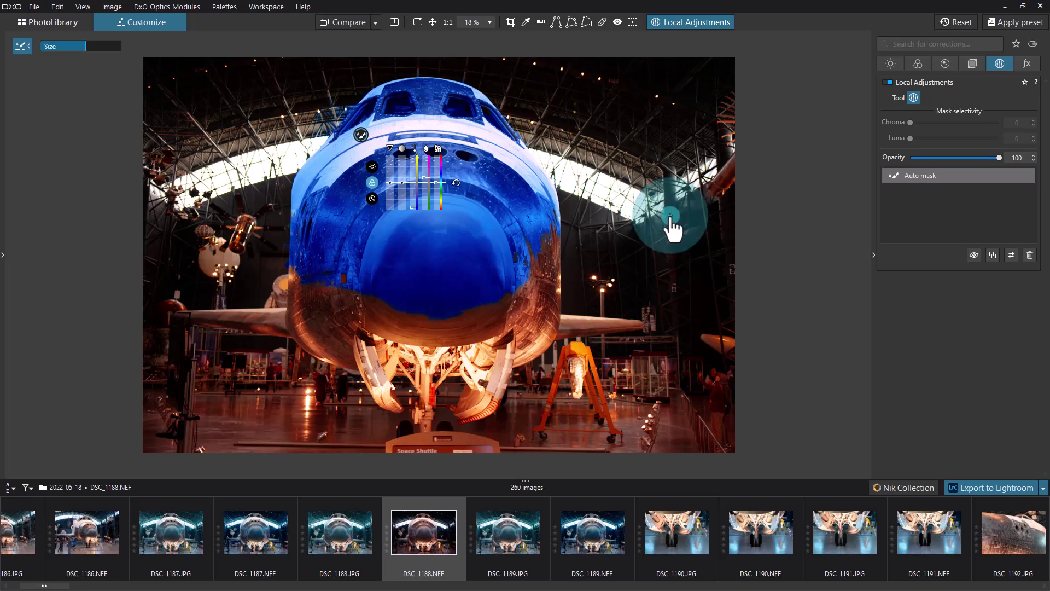
pyautogui.moveTo(669, 216)
pyautogui.mouseDown()
pyautogui.moveTo(639, 247)
pyautogui.moveTo(520, 106)
pyautogui.mouseUp()
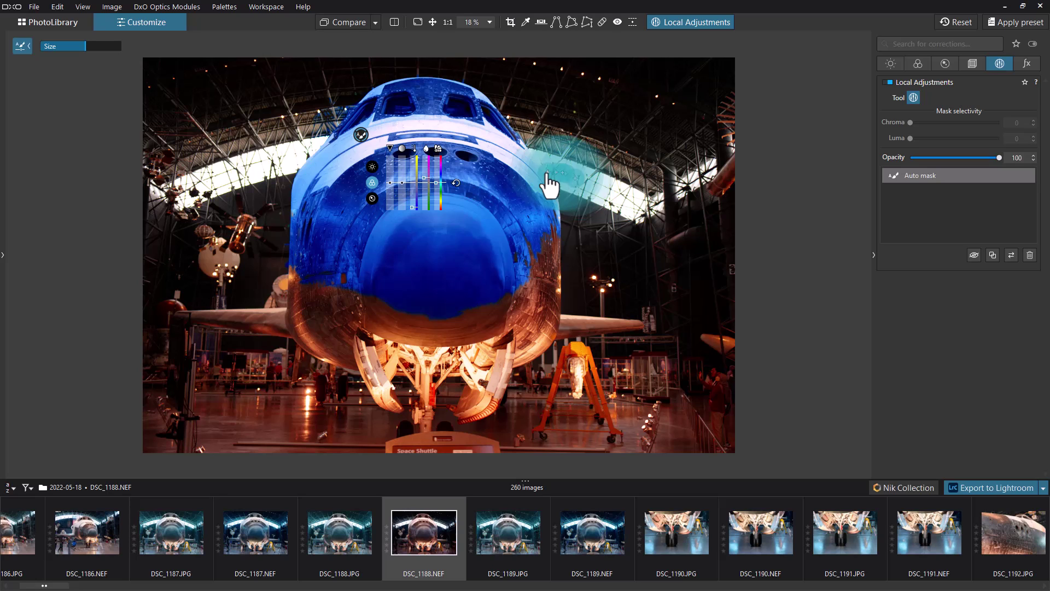
# - Ease the auto mask's color temperature from strong blue to a milder cool tint
pyautogui.moveTo(476, 144); pyautogui.dragTo(448, 156)
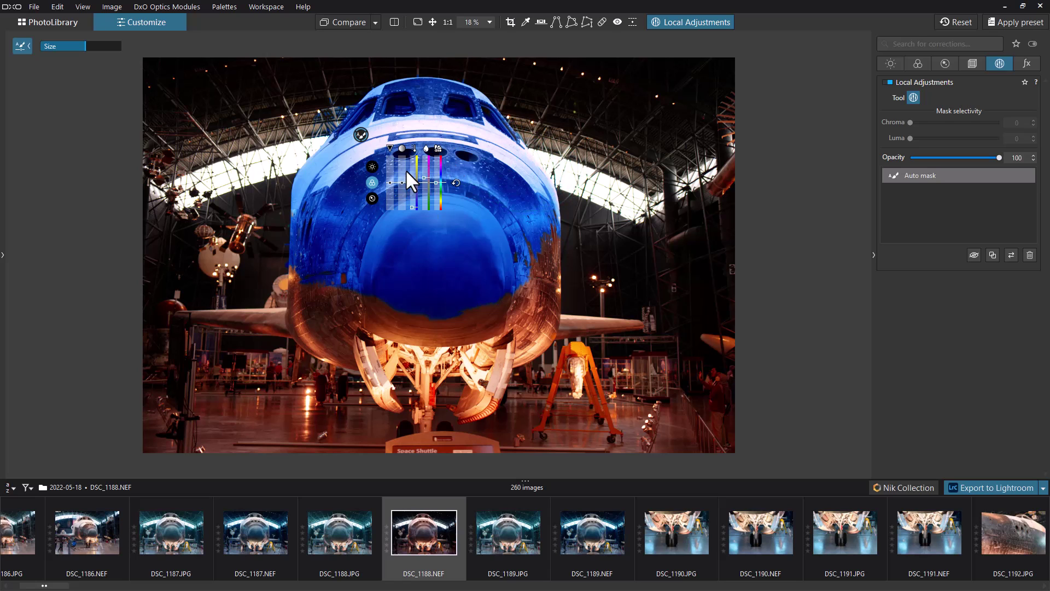
pyautogui.moveTo(414, 215); pyautogui.dragTo(417, 205)
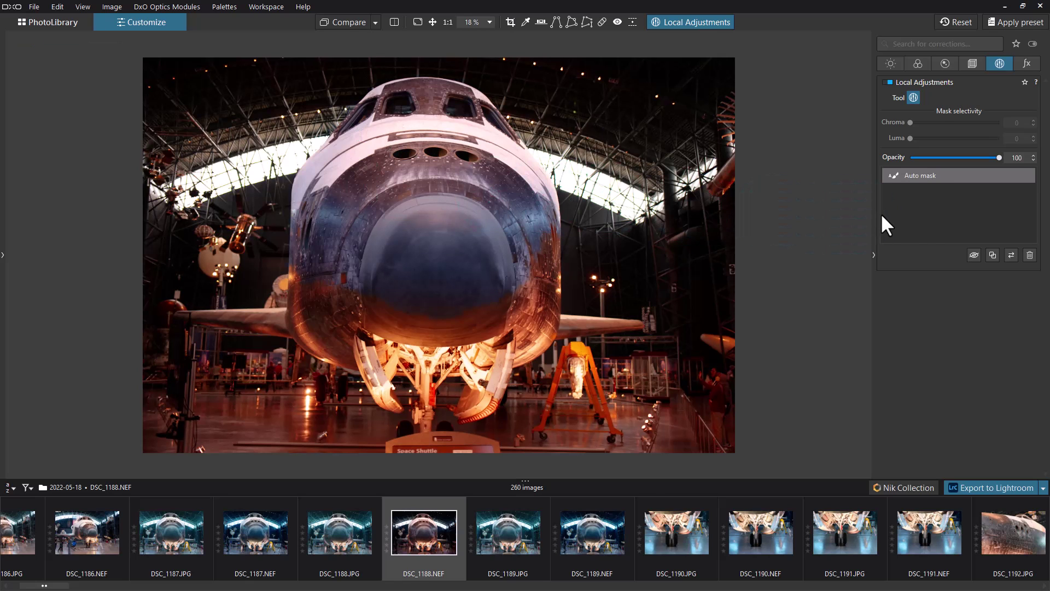
# - Reselect the auto mask and erase its spill onto the background at the upper left of the cockpit
pyautogui.moveTo(972, 170)
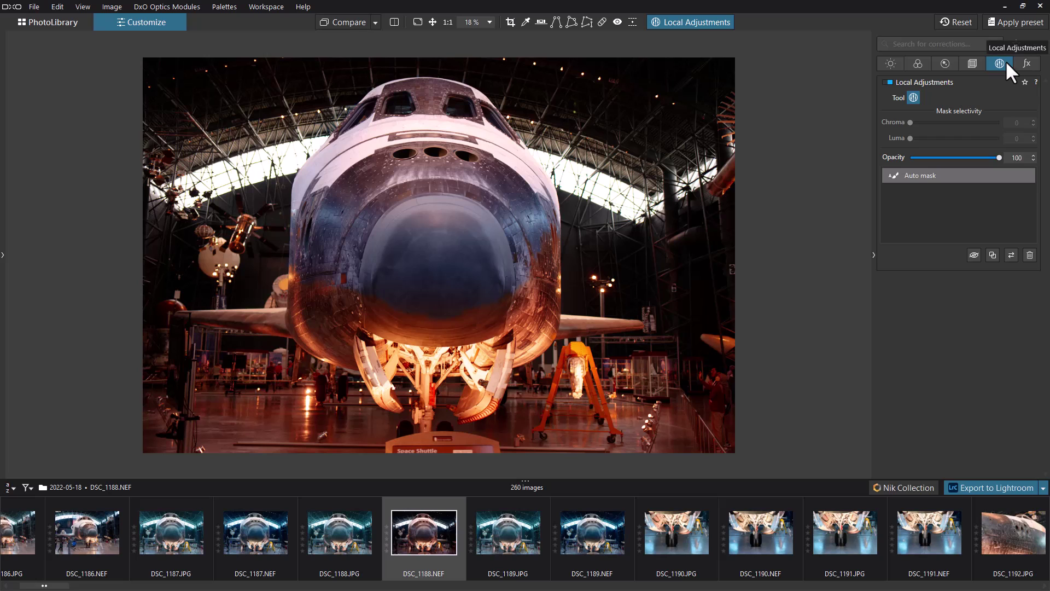
pyautogui.moveTo(924, 176)
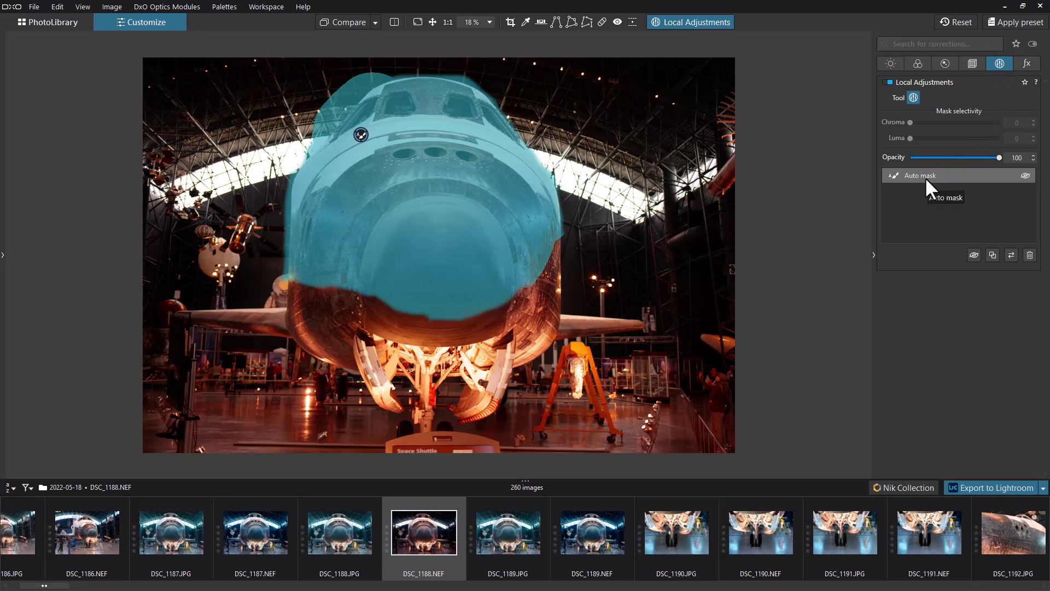
pyautogui.click(925, 176)
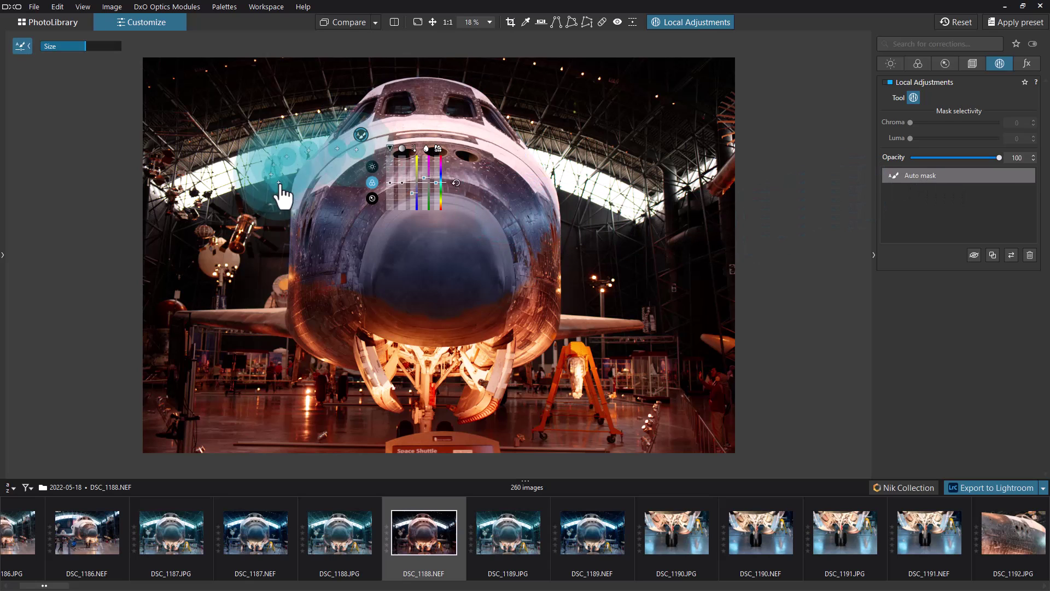
pyautogui.rightClick(235, 172)
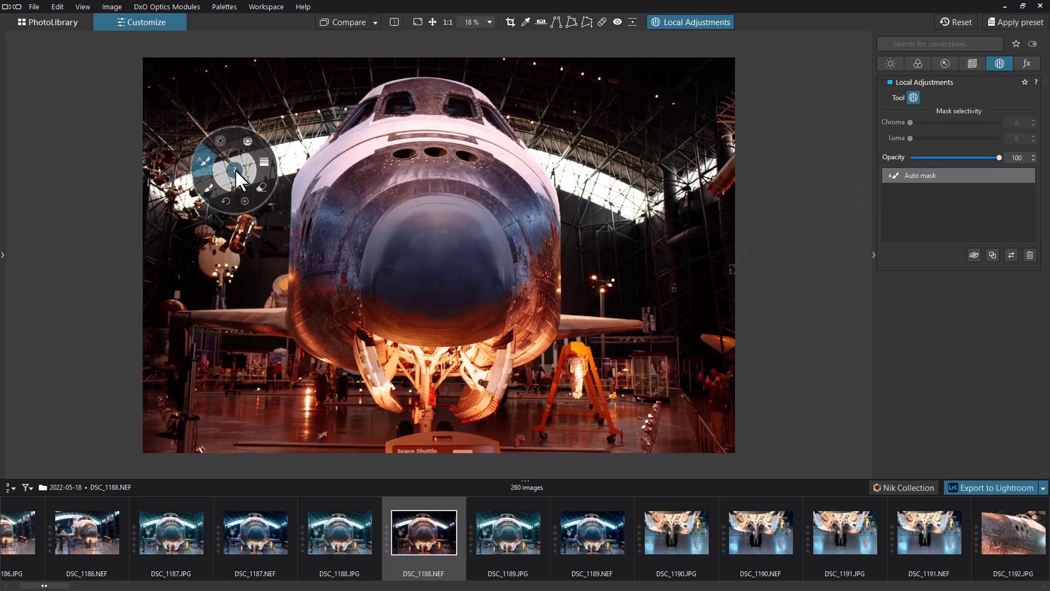
pyautogui.click(259, 188)
pyautogui.moveTo(376, 75)
pyautogui.mouseDown()
pyautogui.moveTo(341, 100)
pyautogui.moveTo(391, 73)
pyautogui.moveTo(358, 82)
pyautogui.moveTo(317, 140)
pyautogui.moveTo(350, 100)
pyautogui.mouseUp()
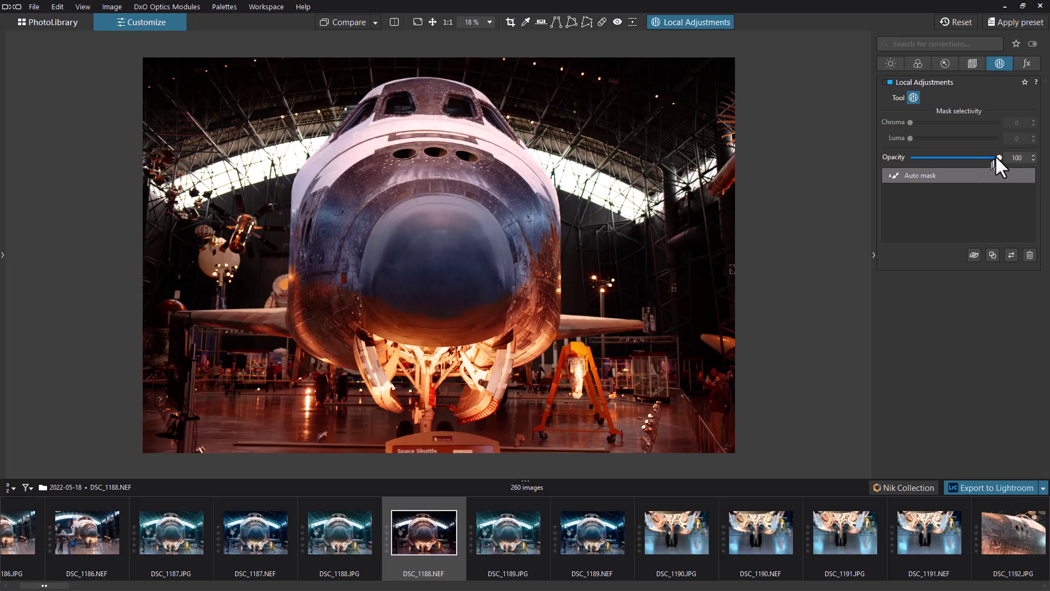
# - Lower the auto mask's opacity to 21
pyautogui.moveTo(997, 158); pyautogui.dragTo(993, 158)
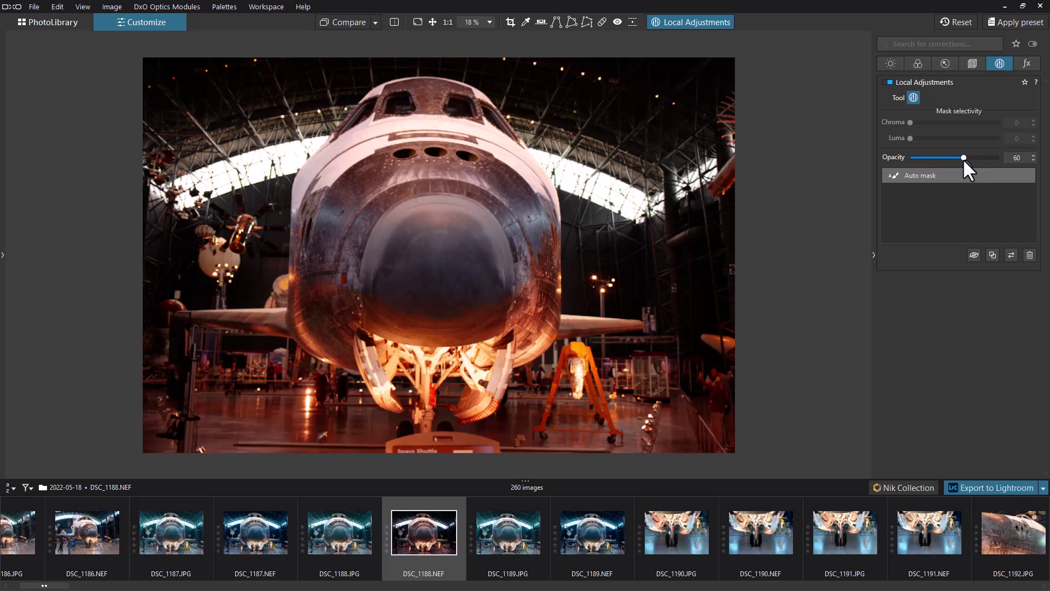
pyautogui.moveTo(948, 157); pyautogui.dragTo(945, 158)
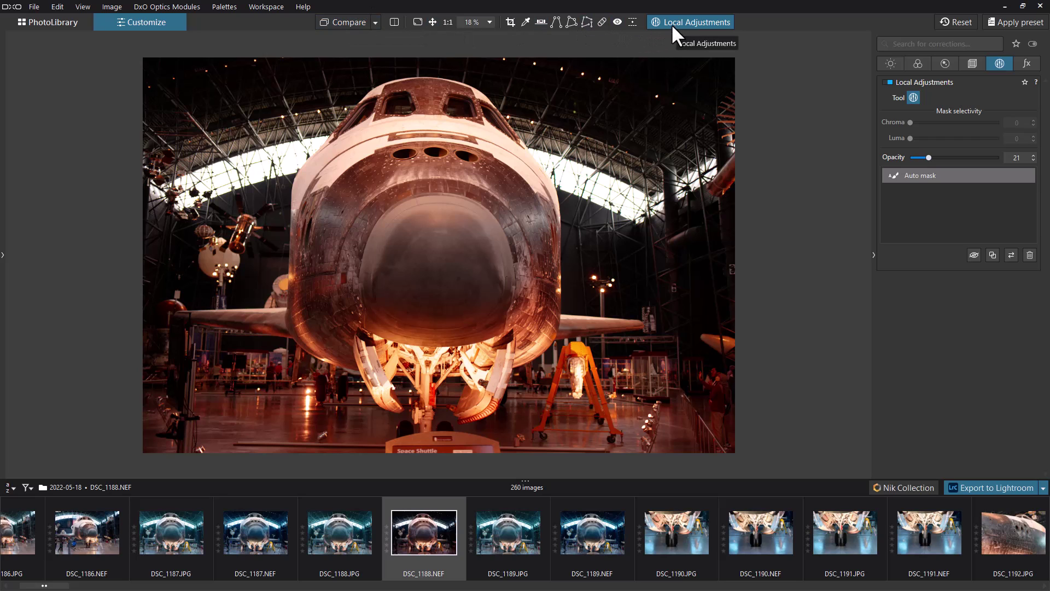
# - Leave local adjustment editing and compare the corrected shuttle photo with its uncorrected version
pyautogui.click(61, 20)
pyautogui.click(126, 19)
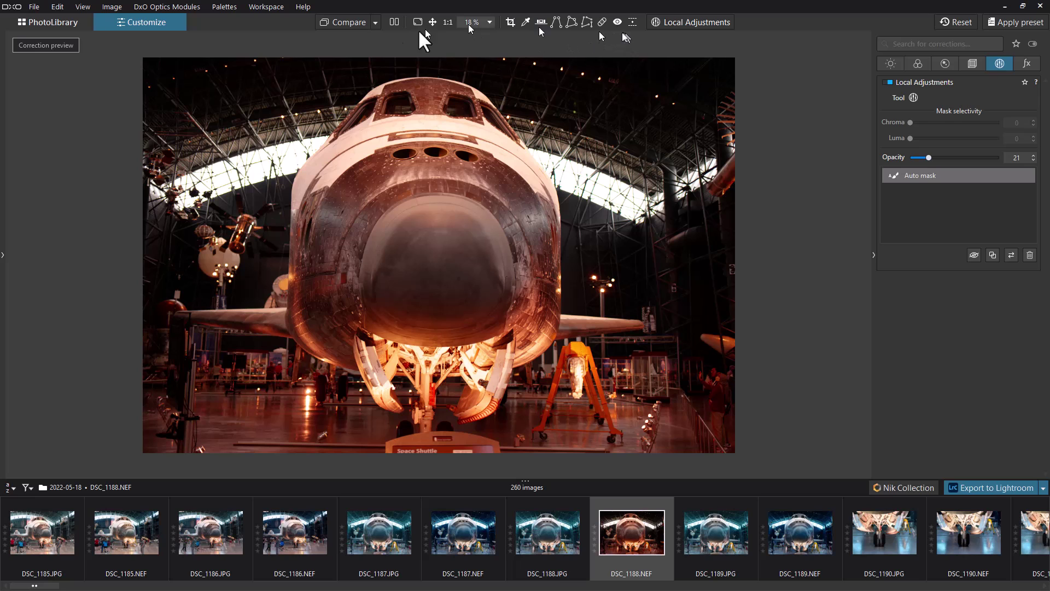
pyautogui.click(350, 22)
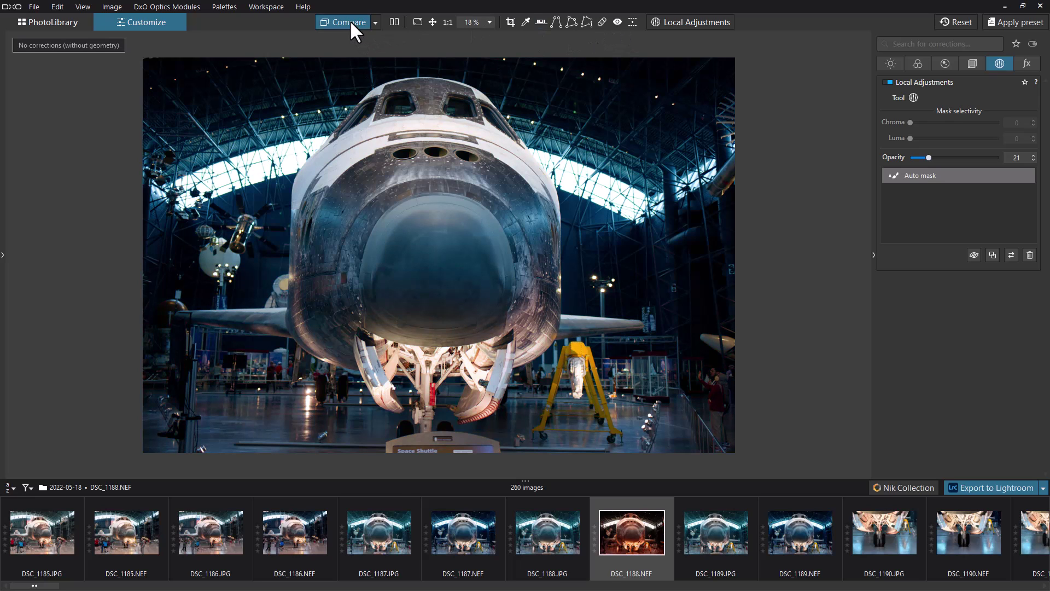
pyautogui.click(350, 22)
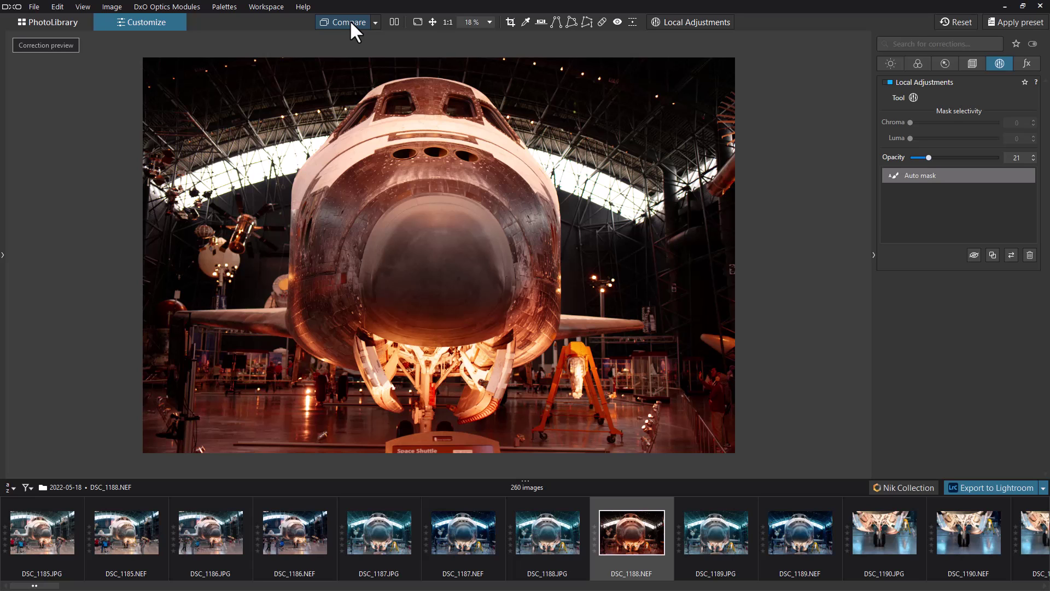
pyautogui.click(350, 21)
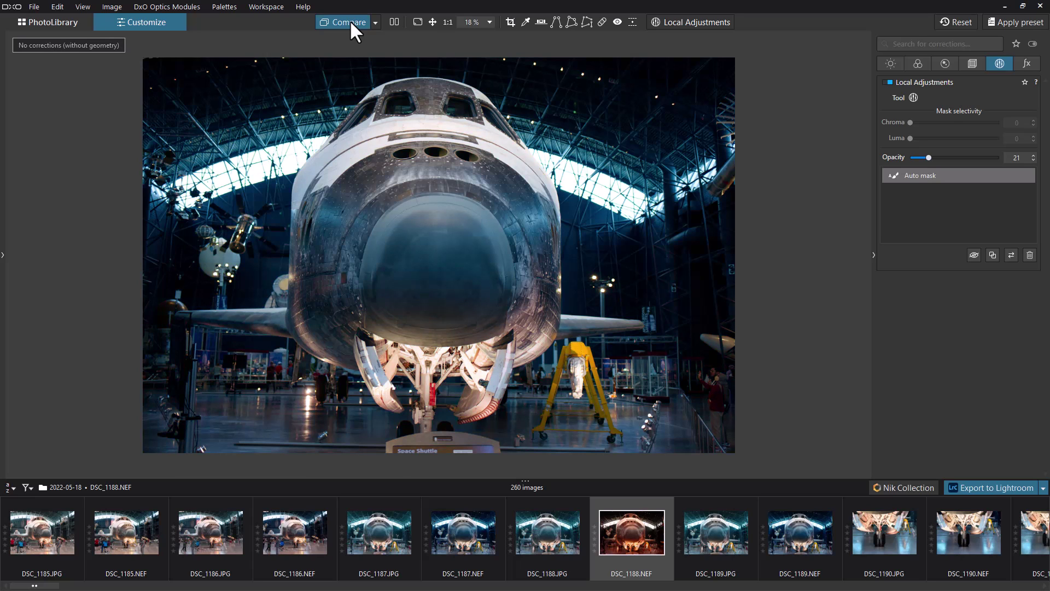
pyautogui.click(349, 21)
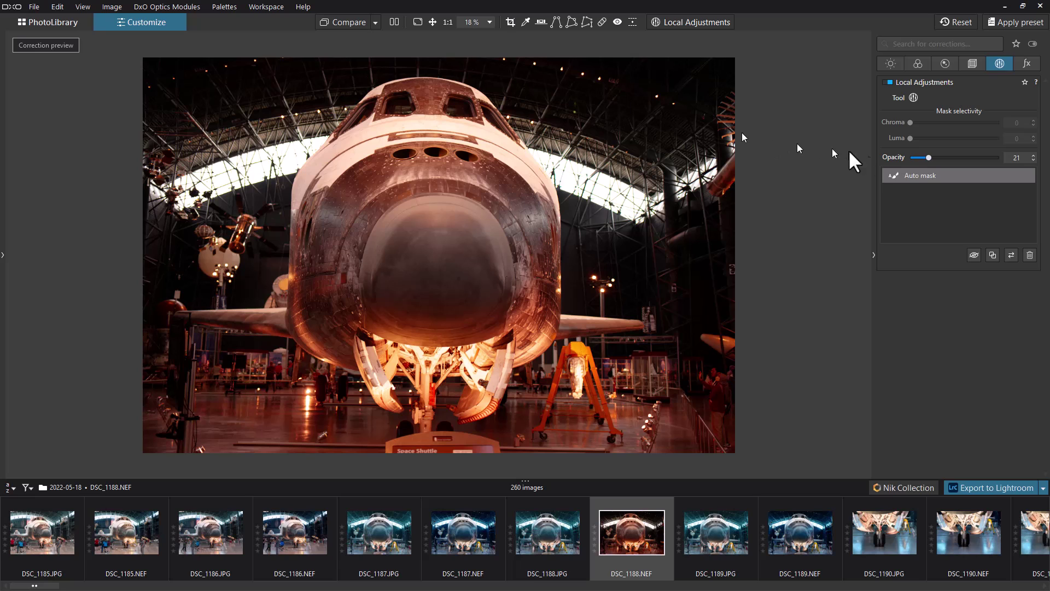
# - Raise the auto mask's opacity to 58, checking the photo against the uncorrected version along the way
pyautogui.moveTo(929, 157); pyautogui.dragTo(942, 157)
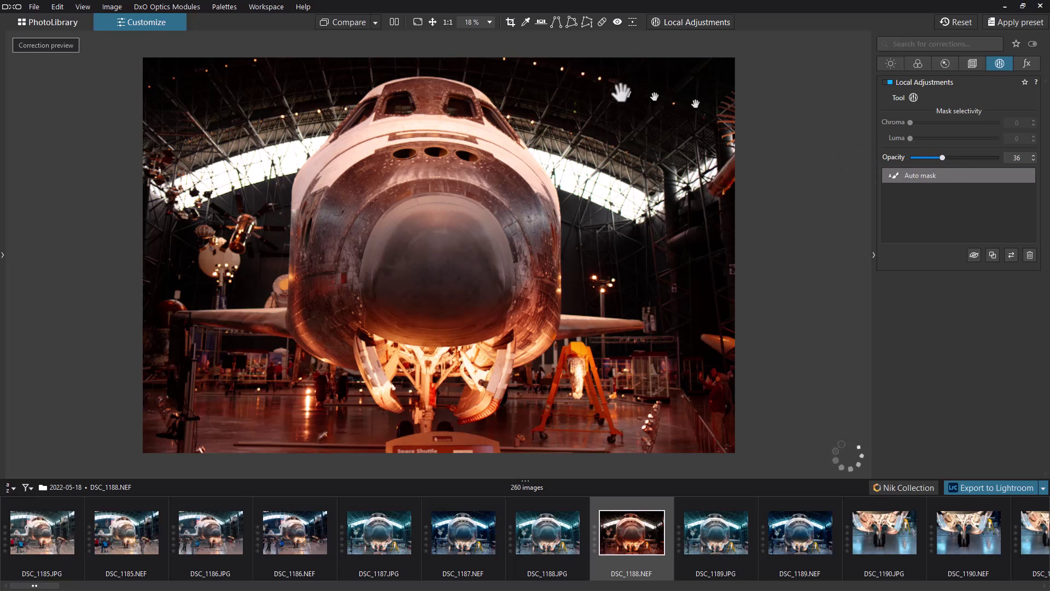
pyautogui.click(352, 20)
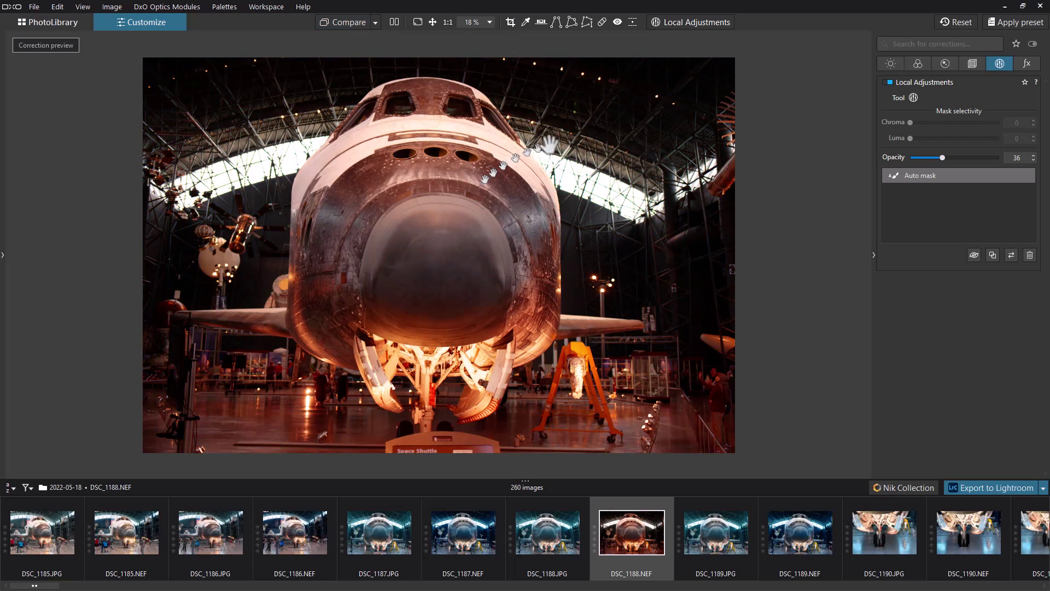
pyautogui.moveTo(942, 156); pyautogui.dragTo(962, 157)
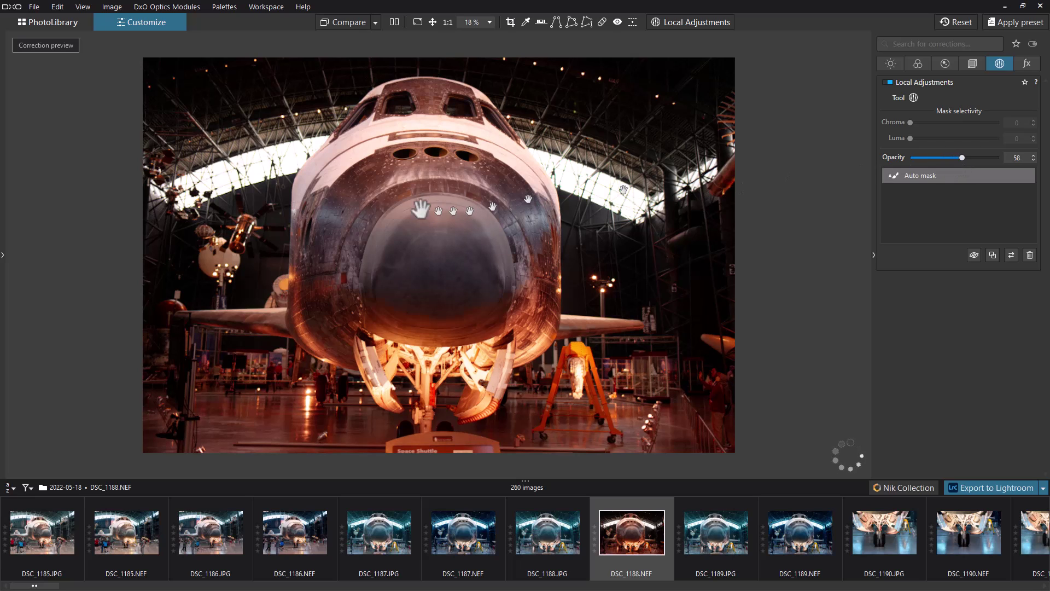
# - Reactivate the Local Adjustments tool for editing the shuttle's auto mask
pyautogui.rightClick(942, 179)
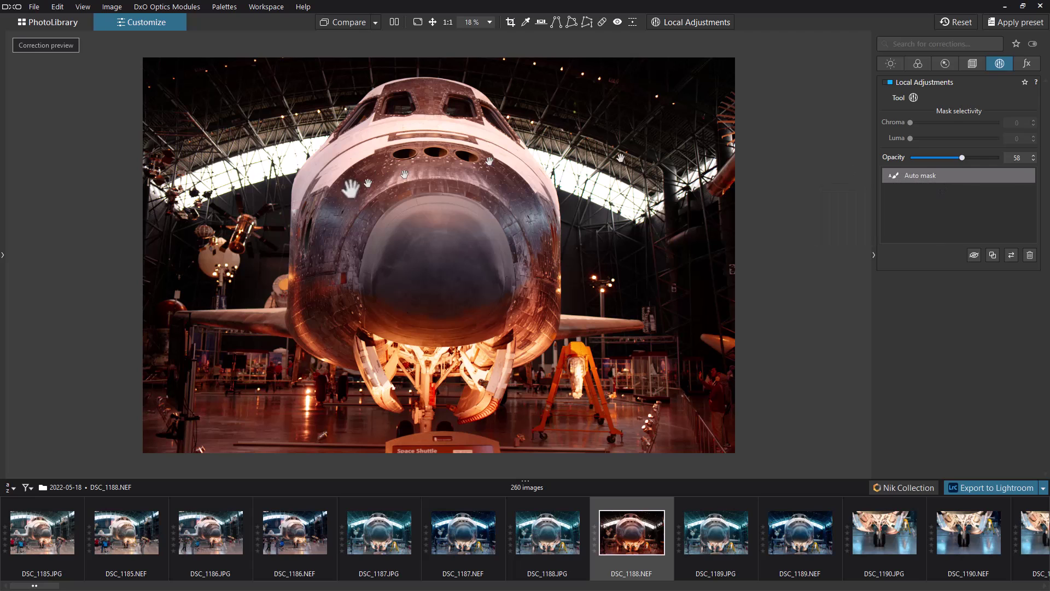
pyautogui.rightClick(250, 193)
pyautogui.doubleClick(923, 176)
pyautogui.click(700, 24)
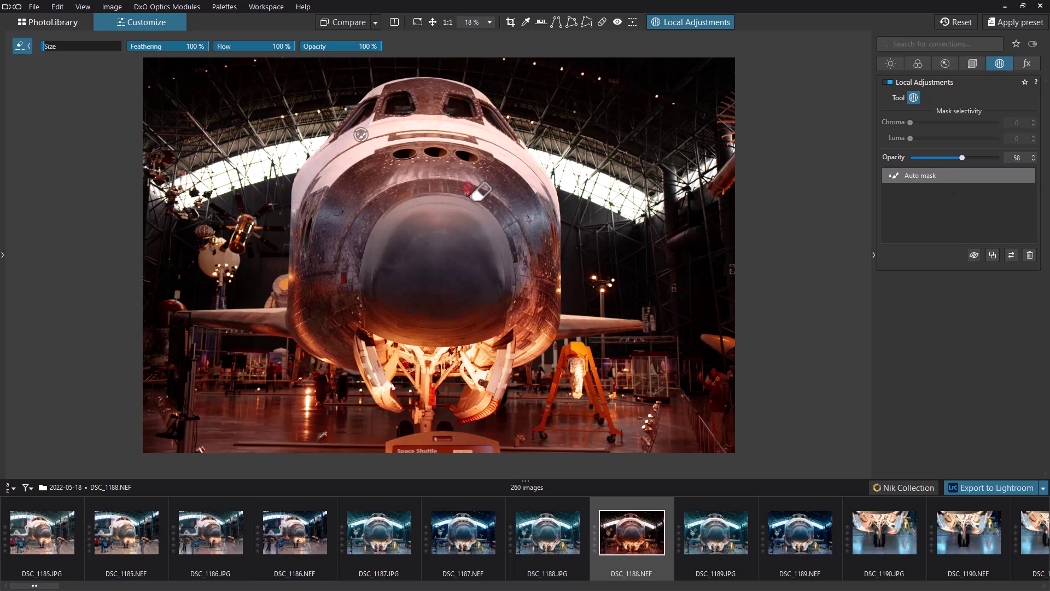
pyautogui.rightClick(264, 164)
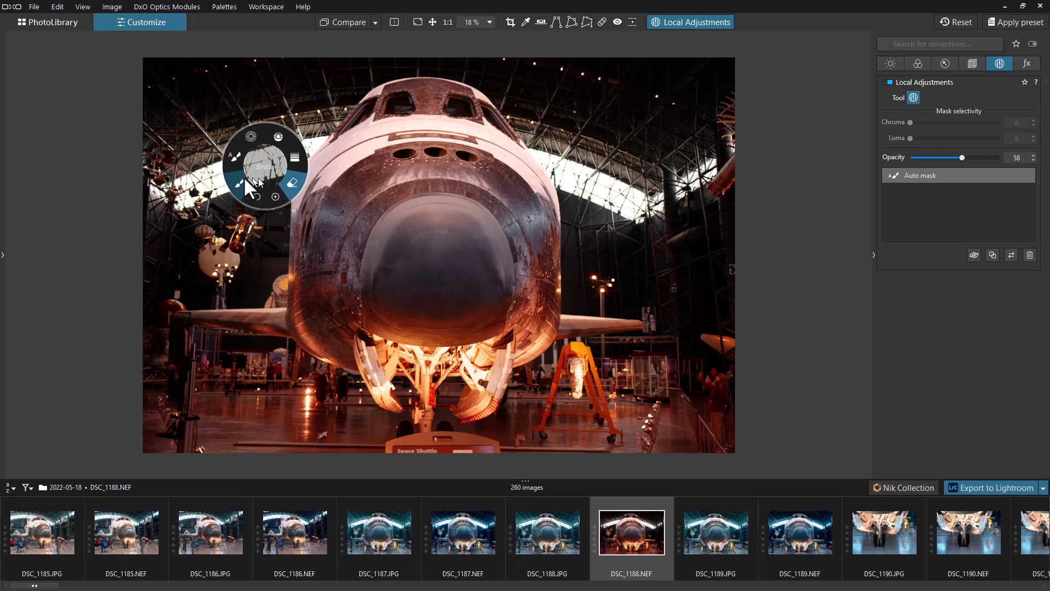
pyautogui.click(237, 156)
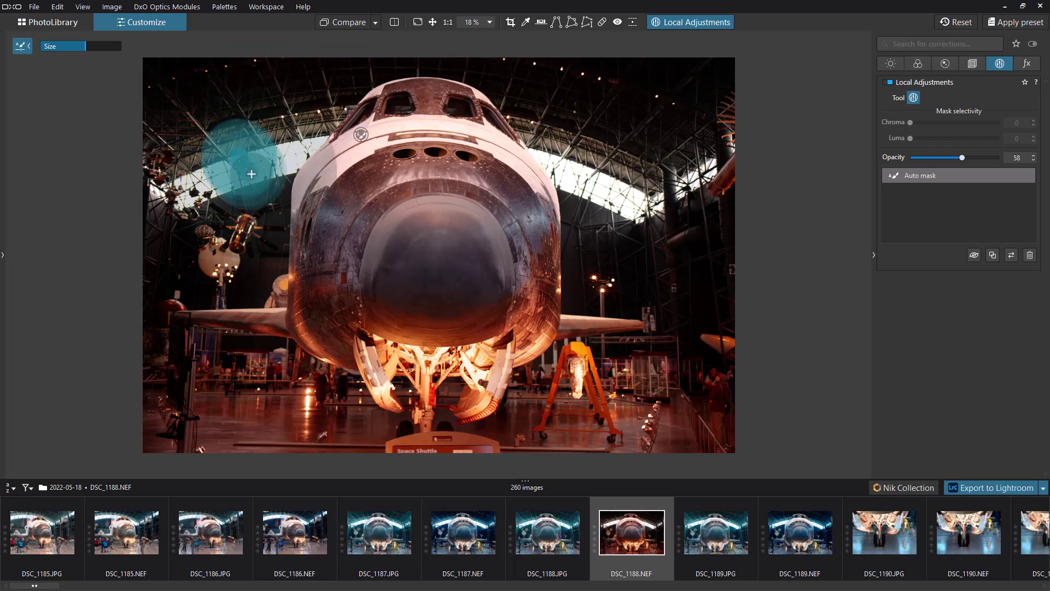
pyautogui.click(374, 216)
pyautogui.moveTo(452, 267)
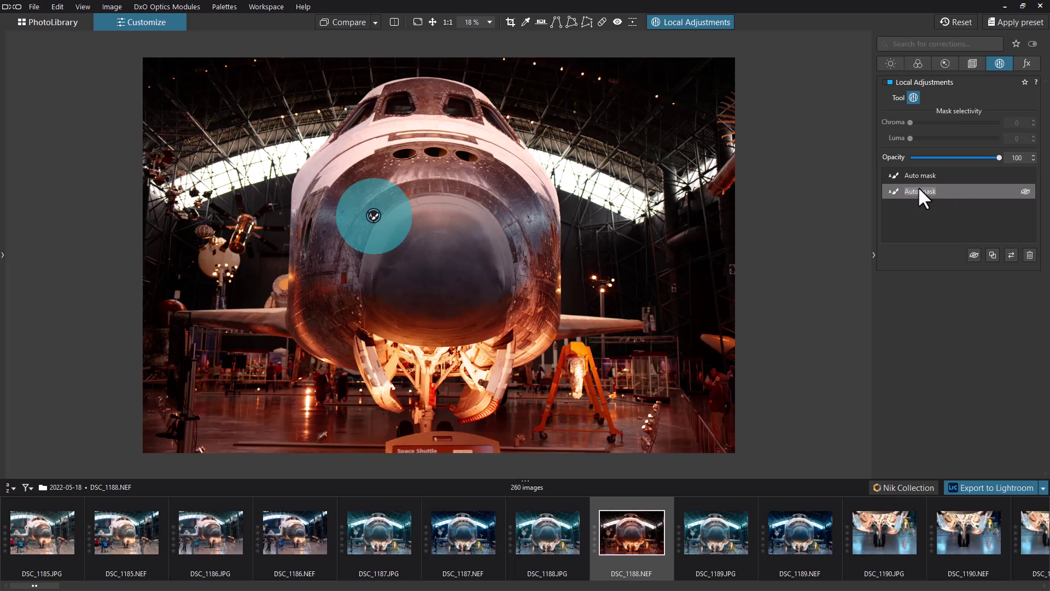
pyautogui.click(1030, 255)
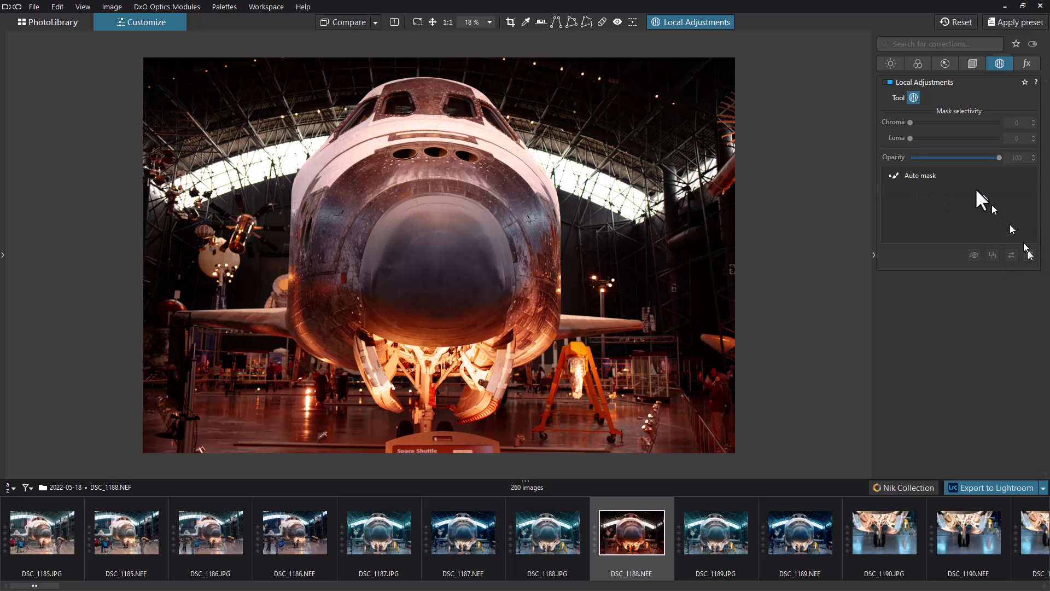
# - Reselect the shuttle's original auto mask and shift its color temperature to about 7,380 K
pyautogui.click(949, 175)
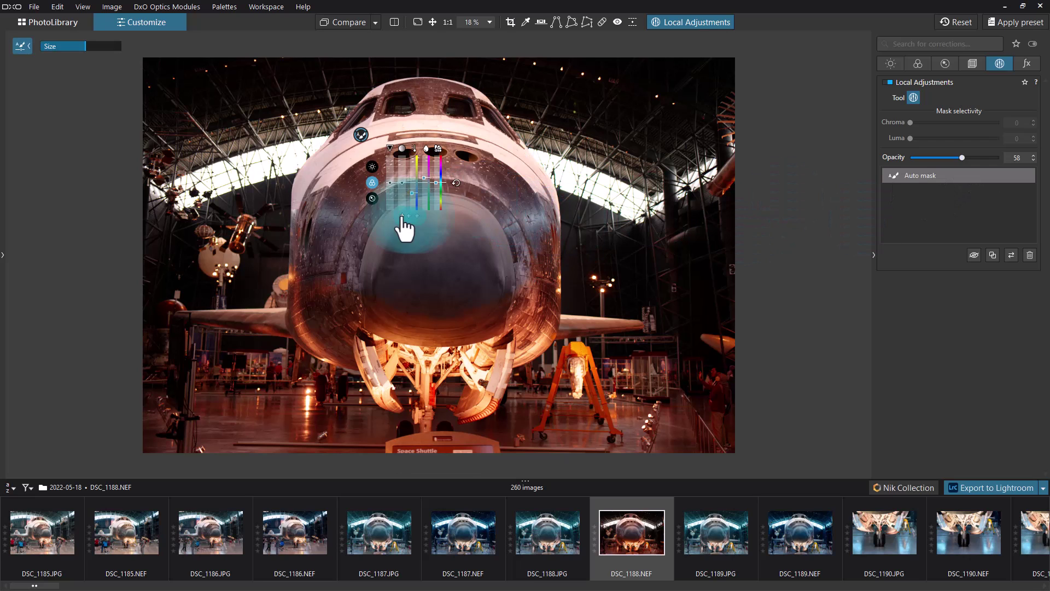
pyautogui.moveTo(415, 203)
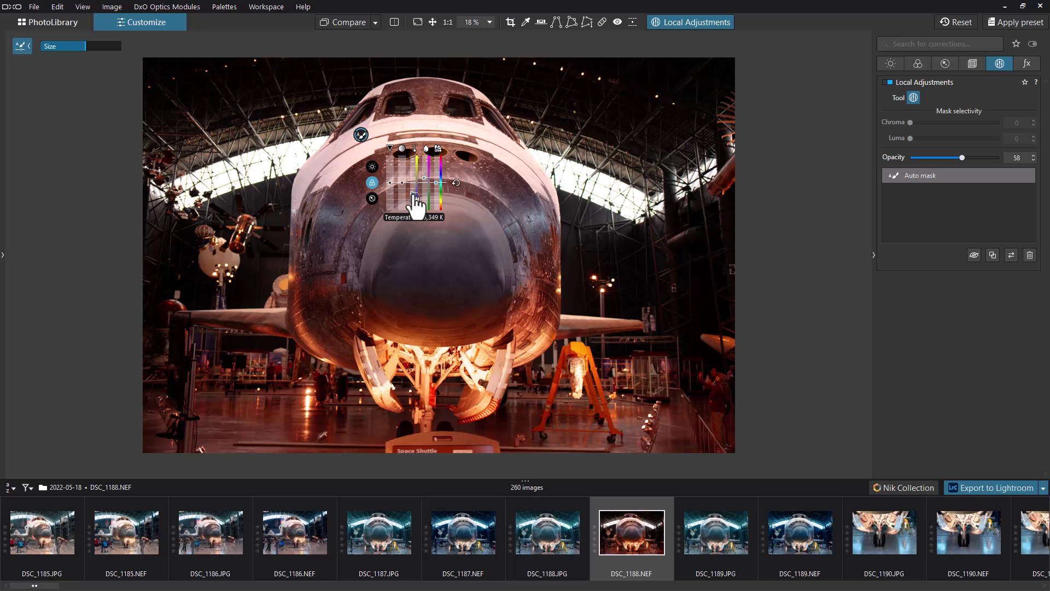
pyautogui.click(415, 204)
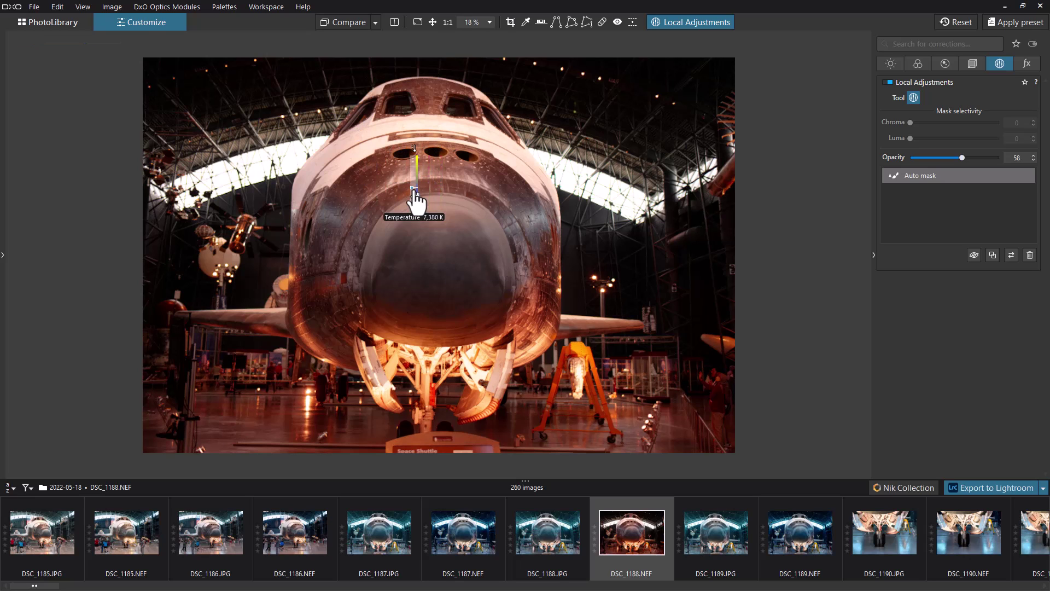
pyautogui.moveTo(416, 203); pyautogui.dragTo(415, 203)
# - Set the auto mask's opacity to 77
pyautogui.moveTo(1008, 184)
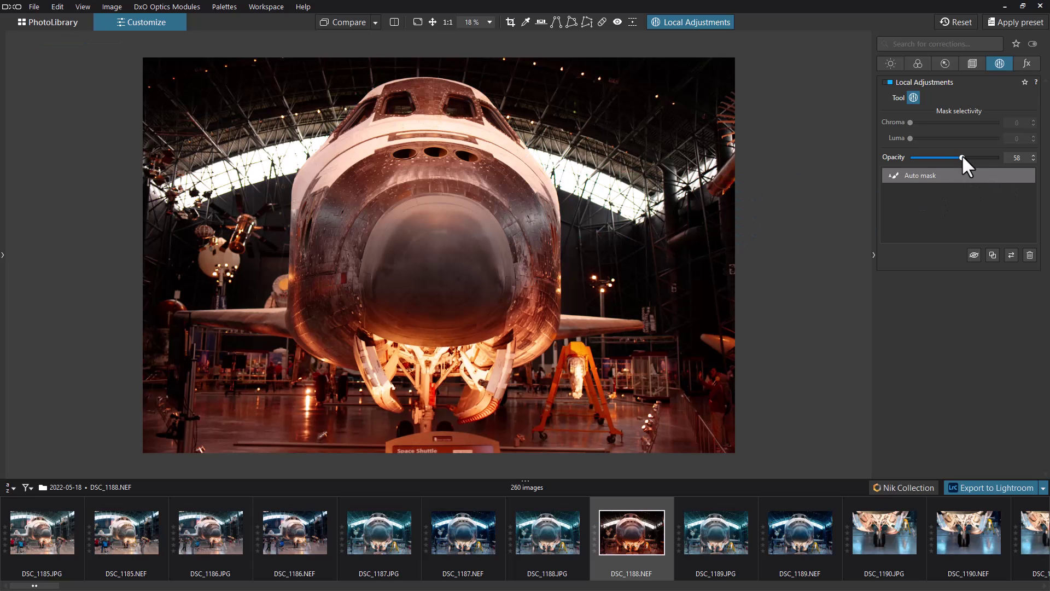
pyautogui.moveTo(962, 158)
pyautogui.mouseDown()
pyautogui.moveTo(953, 157)
pyautogui.moveTo(977, 157)
pyautogui.mouseUp()
# - Erase the shuttle's auto mask along the shuttle's right edge with the Eraser at 100% feathering, flow and opacity
pyautogui.moveTo(891, 175)
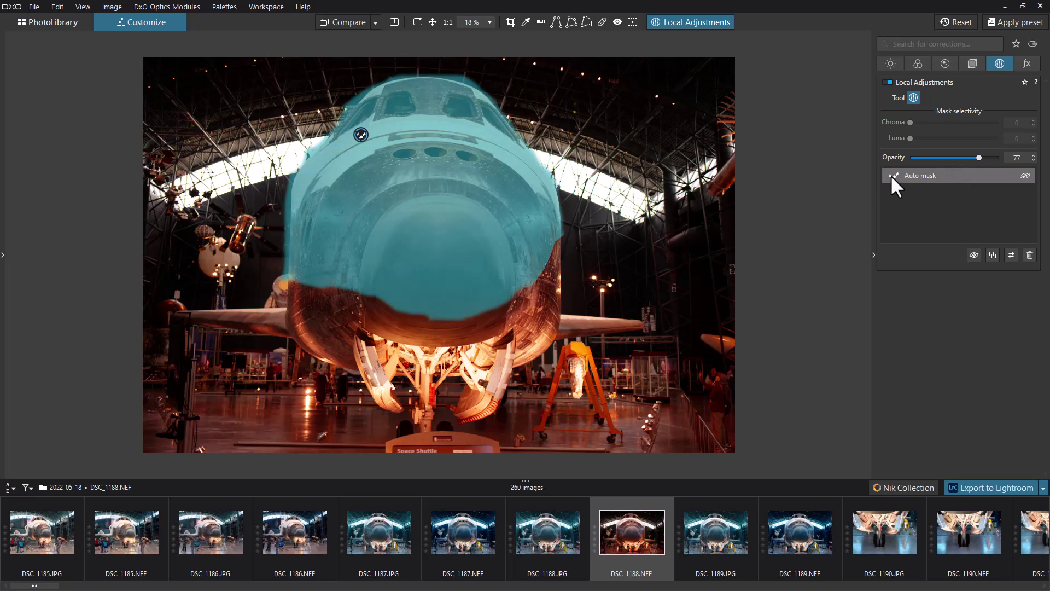
pyautogui.click(893, 175)
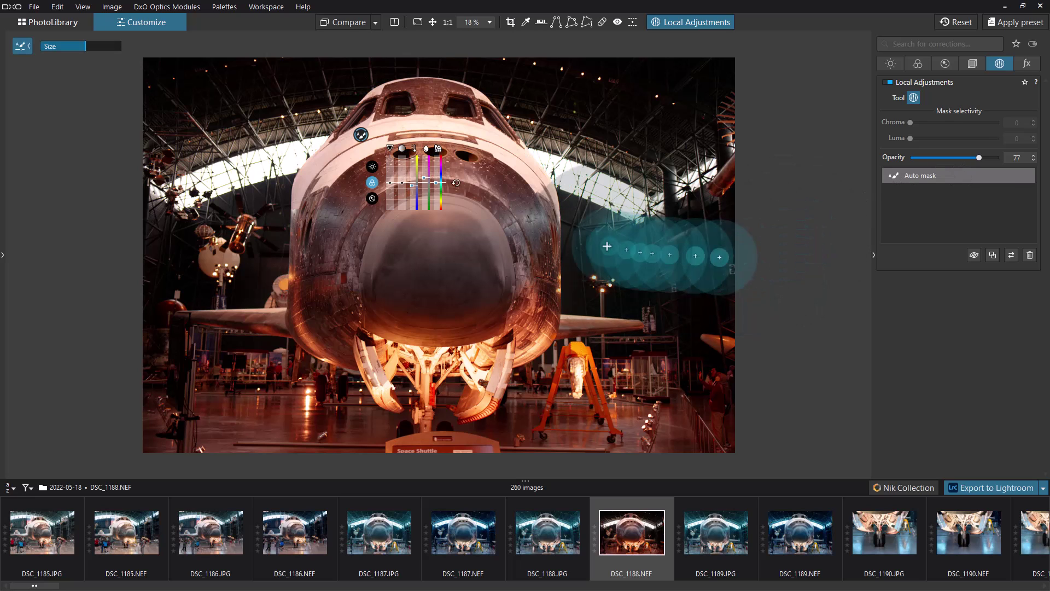
pyautogui.rightClick(257, 155)
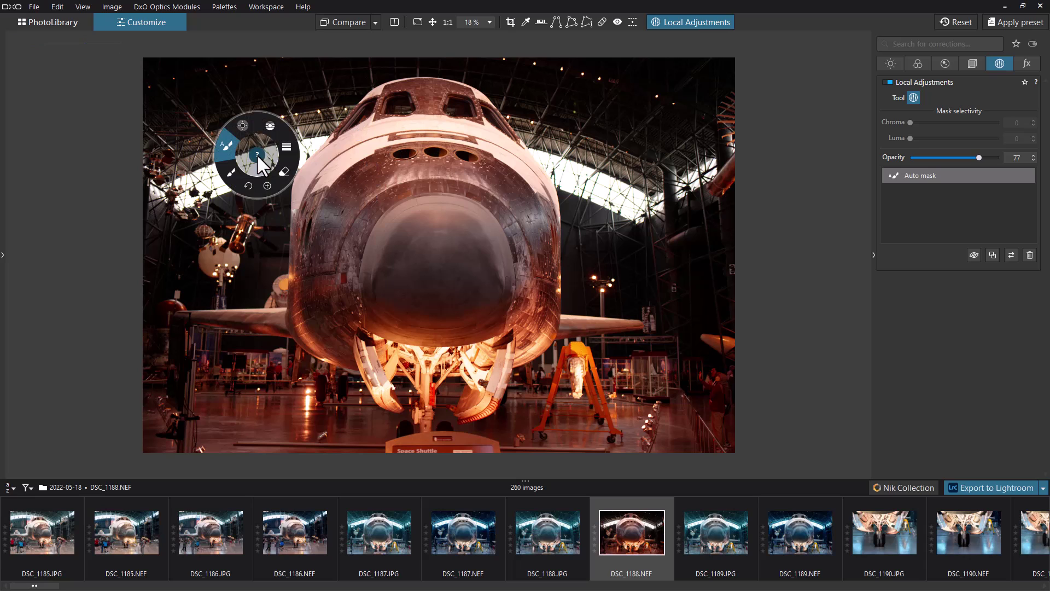
pyautogui.click(285, 174)
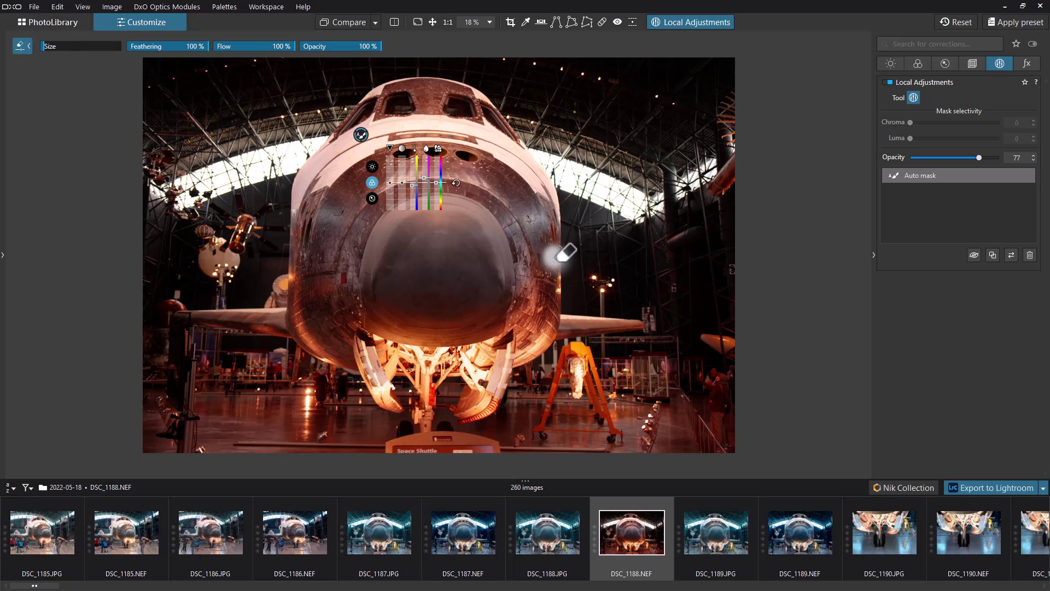
pyautogui.moveTo(567, 246)
pyautogui.mouseDown()
pyautogui.moveTo(555, 169)
pyautogui.moveTo(553, 190)
pyautogui.mouseUp()
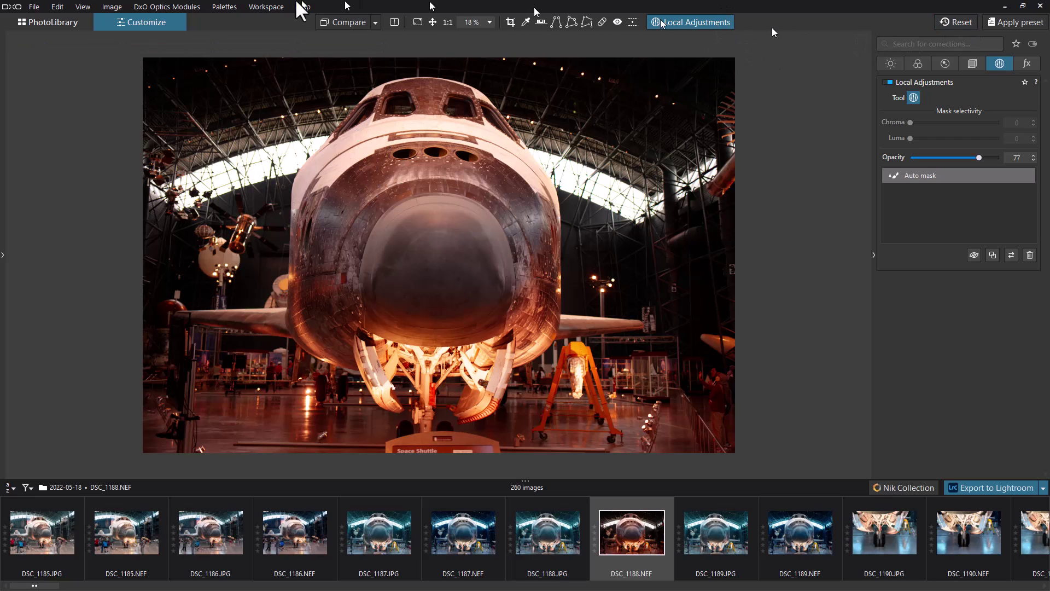
# - Close the Local Adjustments tool and compare the photo with its uncorrected version
pyautogui.click(71, 22)
pyautogui.click(136, 22)
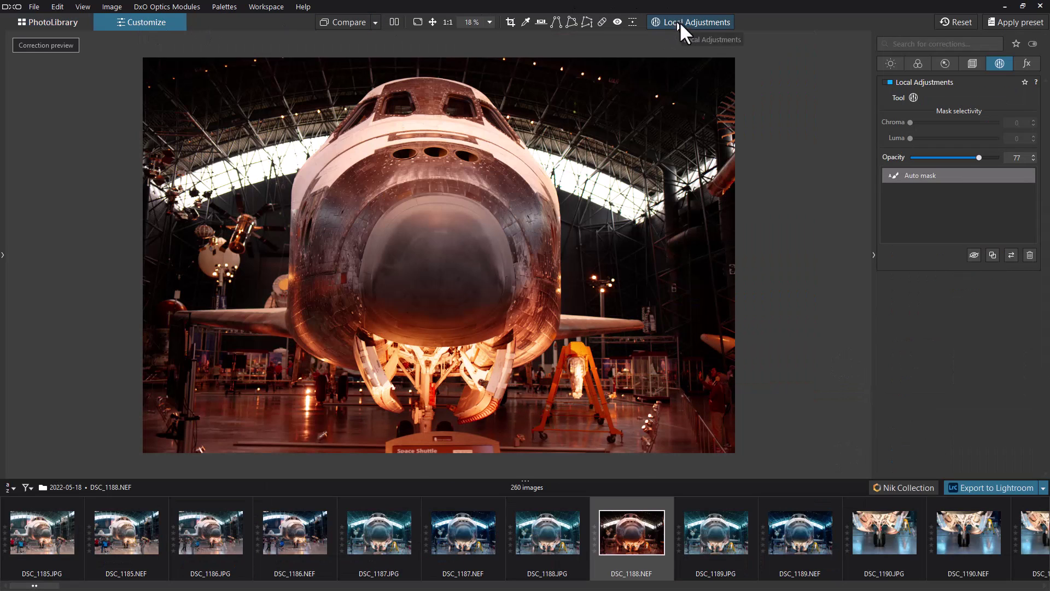
pyautogui.click(353, 22)
pyautogui.click(352, 20)
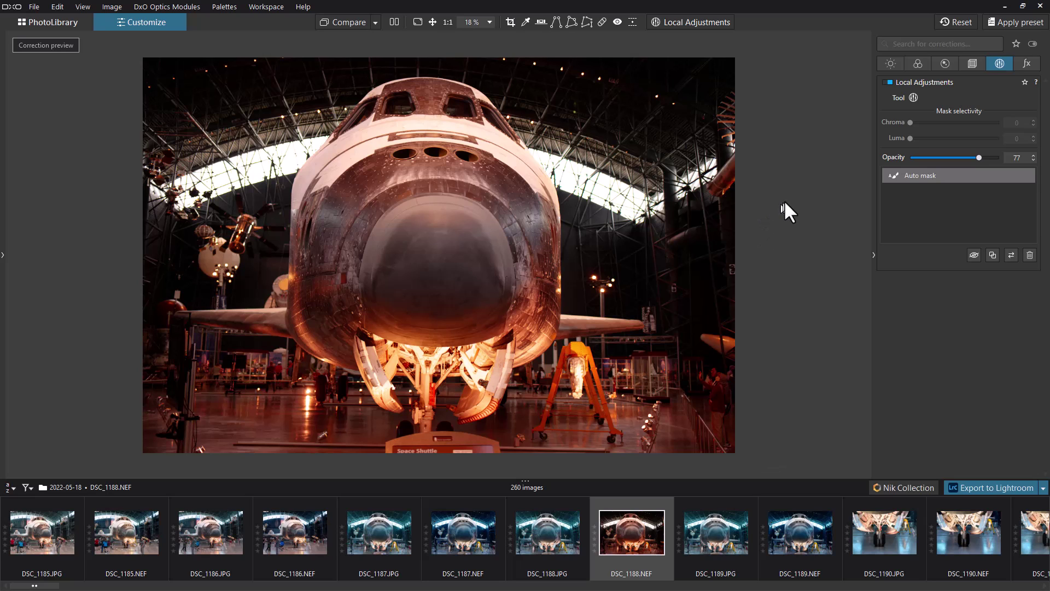
# - Enable DxO Smart Lighting and automatic Vignetting correction, checking the photo against the uncorrected version
pyautogui.click(890, 63)
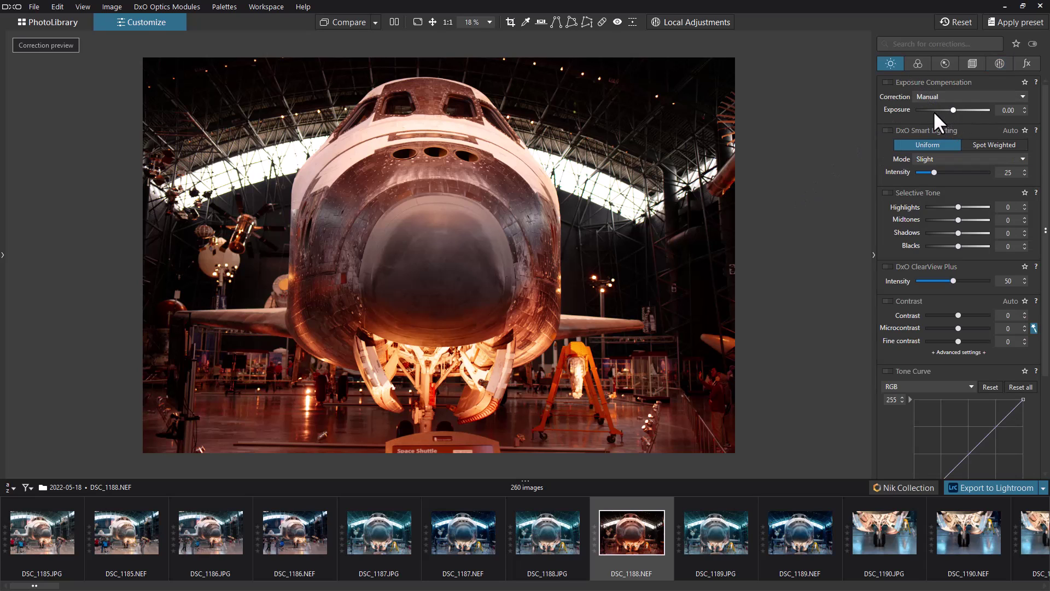
pyautogui.click(888, 130)
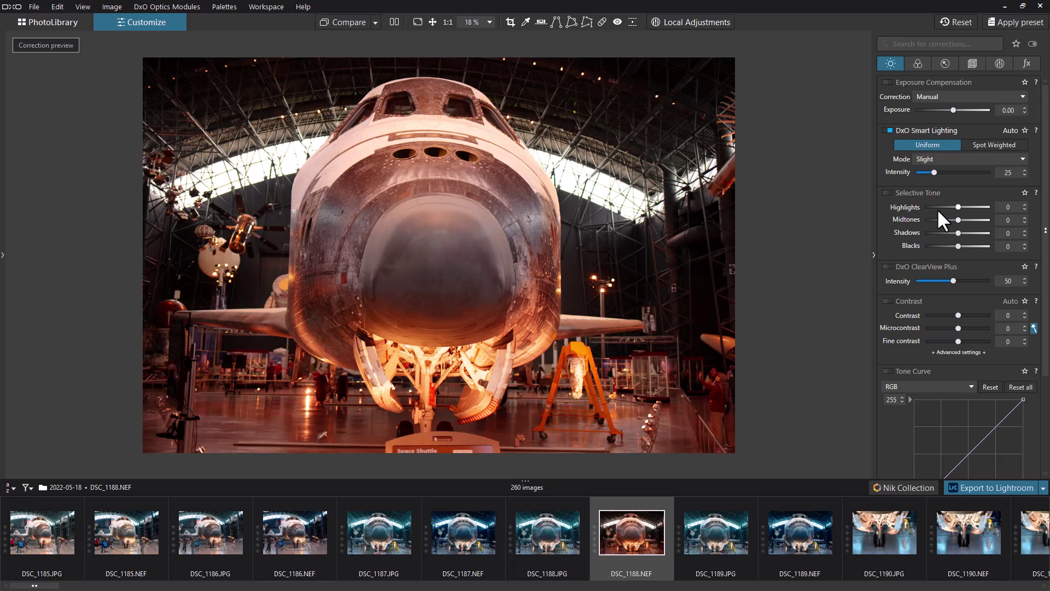
pyautogui.scroll(-3, 936, 208)
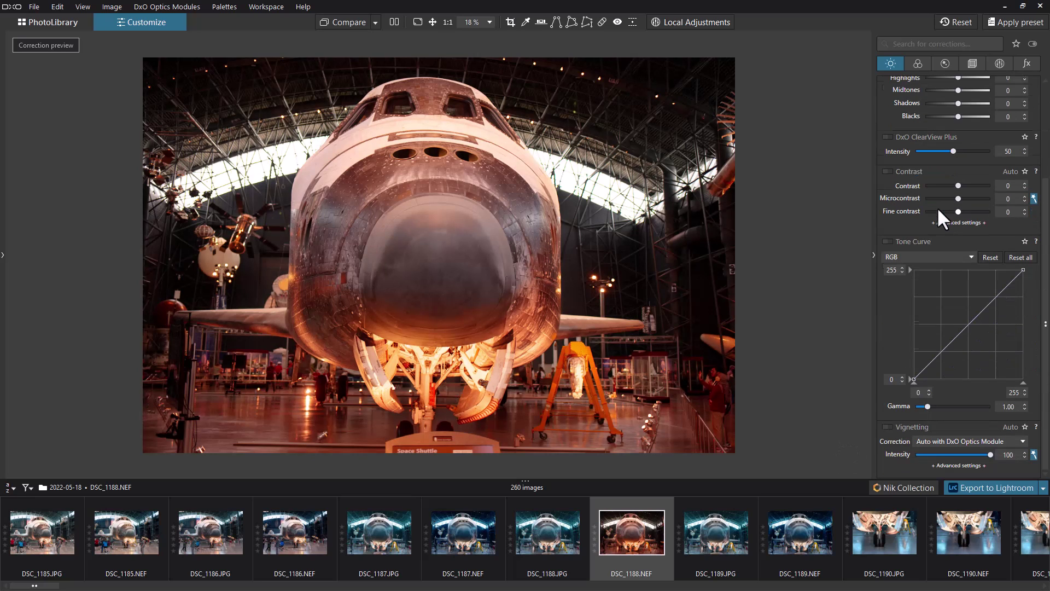
pyautogui.click(887, 427)
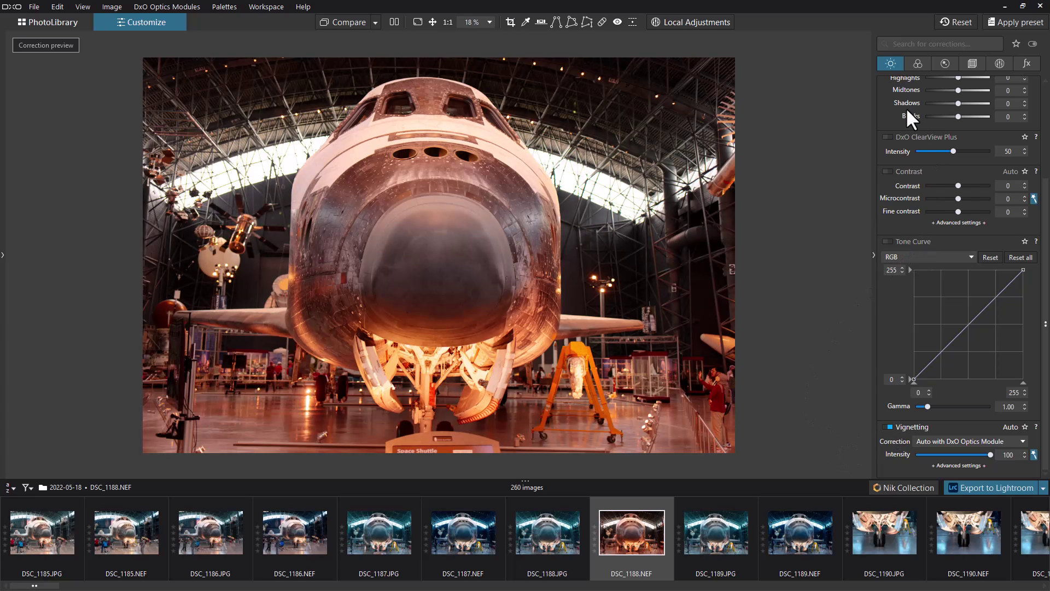
pyautogui.click(344, 27)
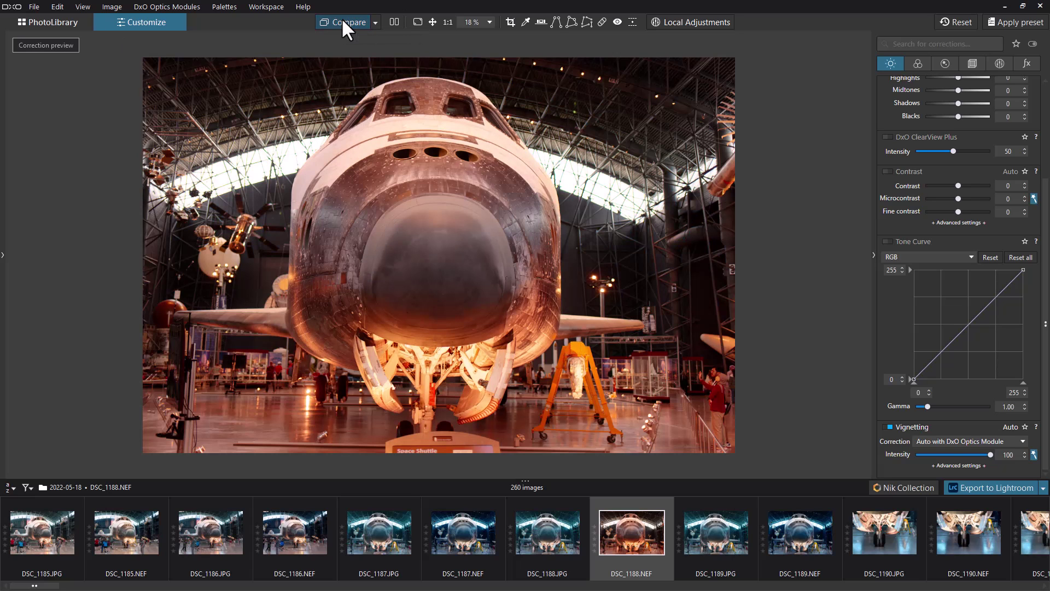
pyautogui.click(341, 21)
# - Create a second auto mask in Local Adjustments and paint it over the hanging satellites and the stand at the photo's lower left
pyautogui.click(705, 23)
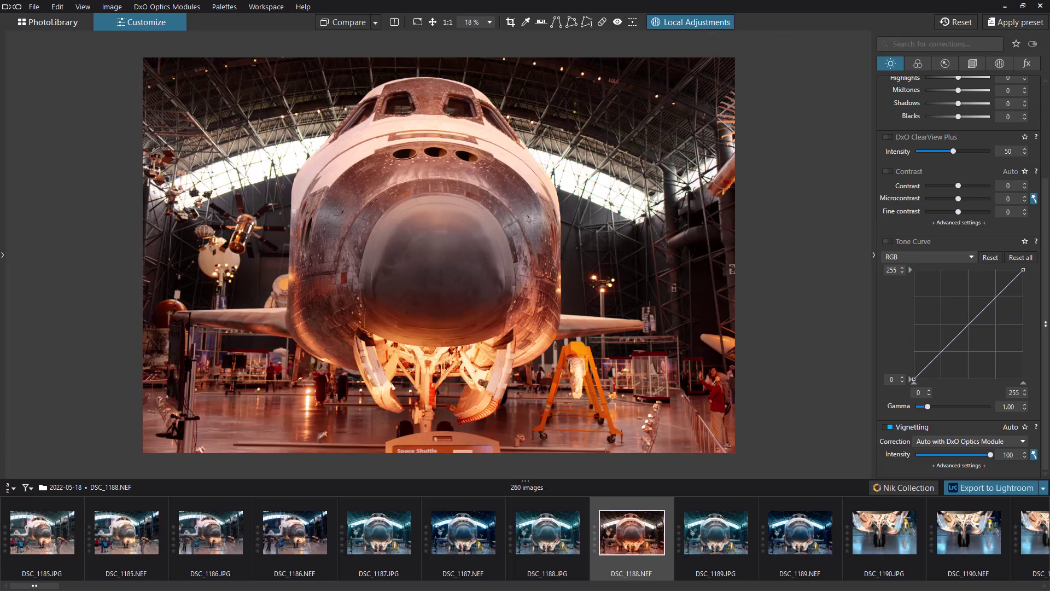
pyautogui.click(1004, 62)
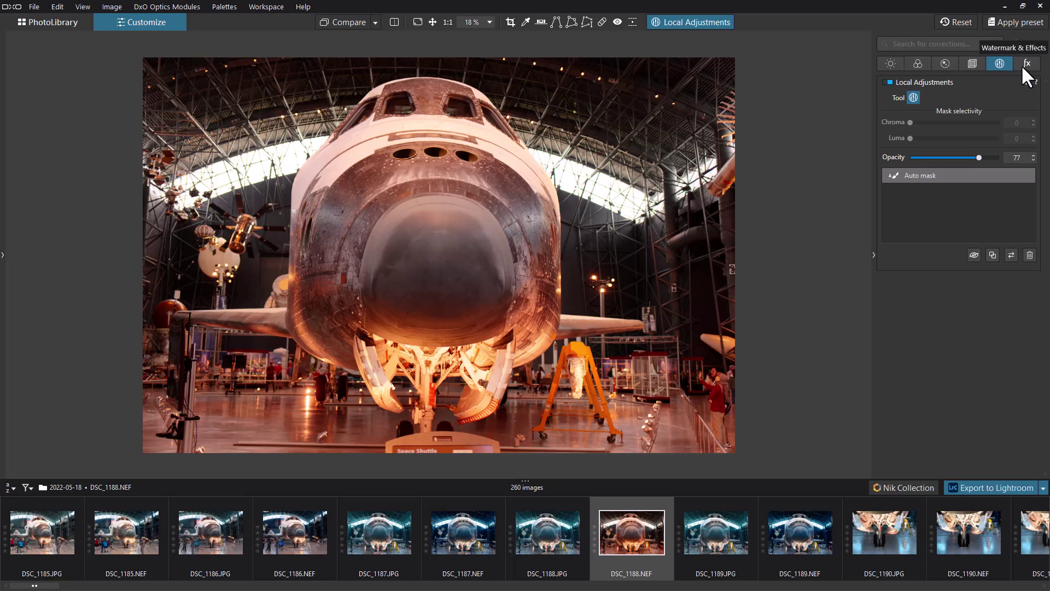
pyautogui.rightClick(237, 197)
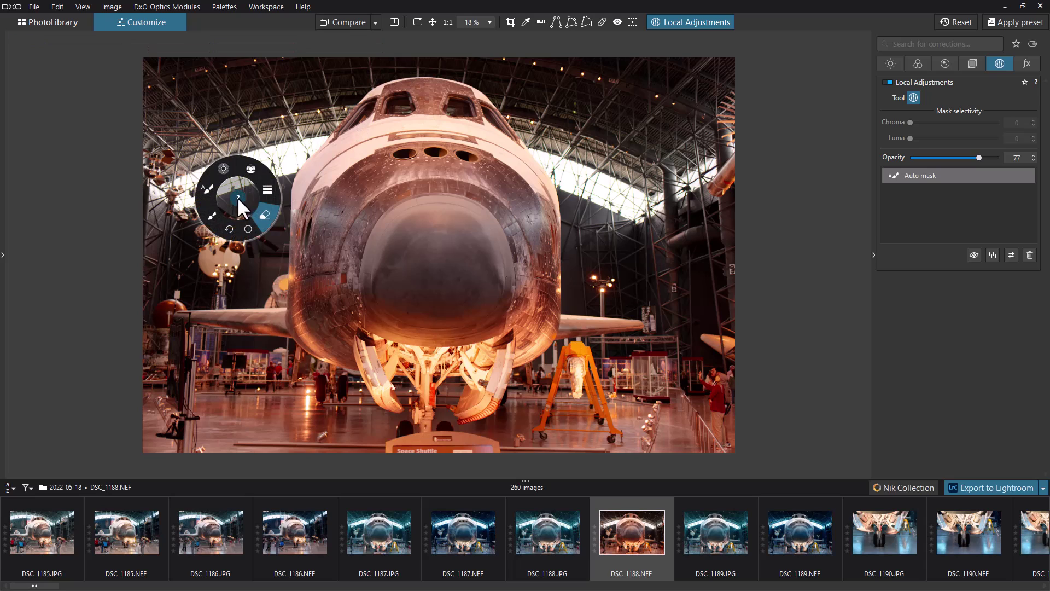
pyautogui.click(248, 228)
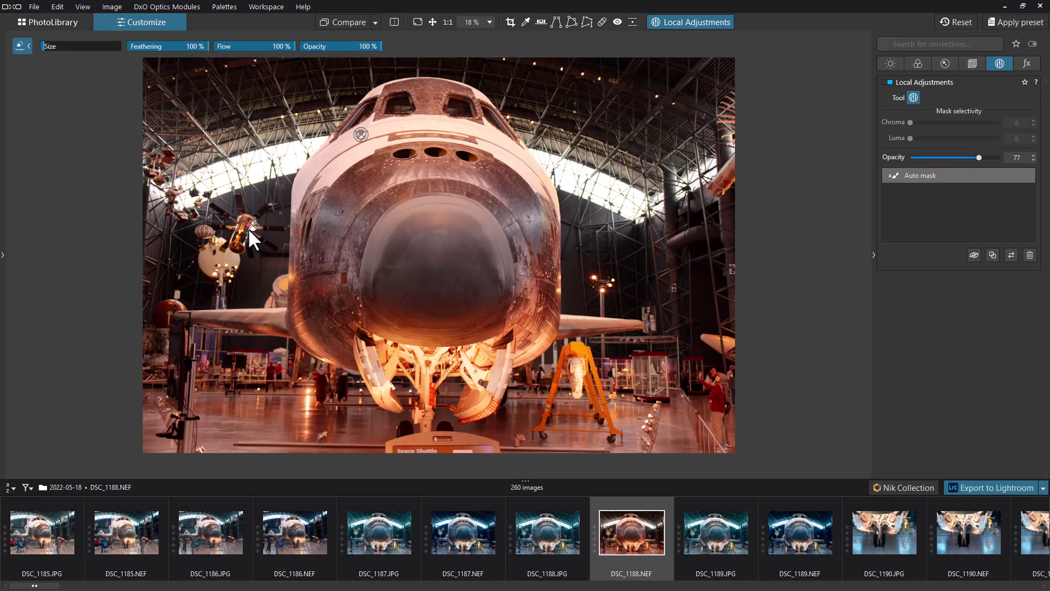
pyautogui.rightClick(235, 163)
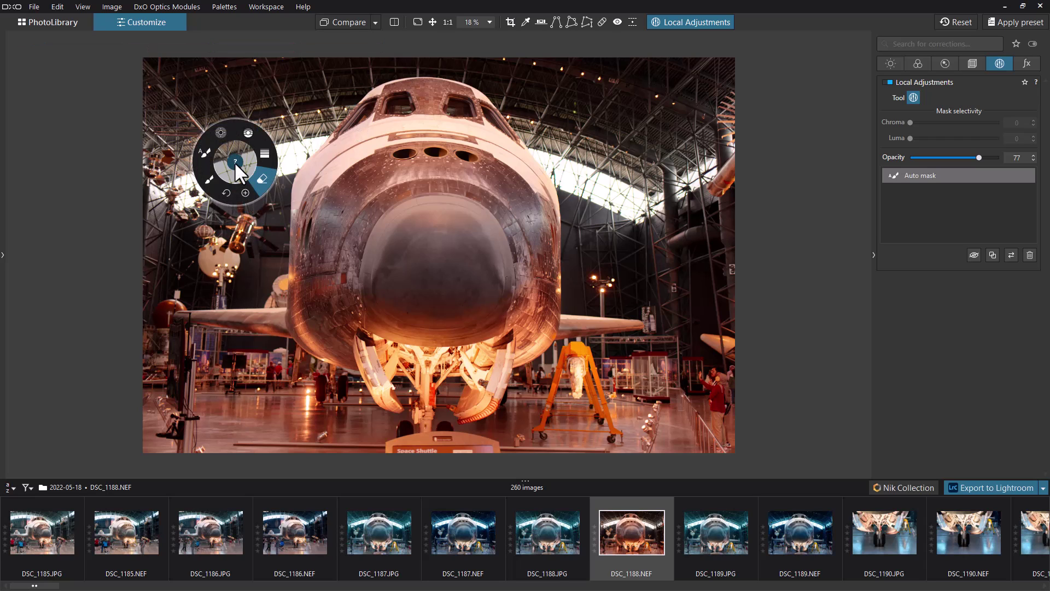
pyautogui.click(207, 151)
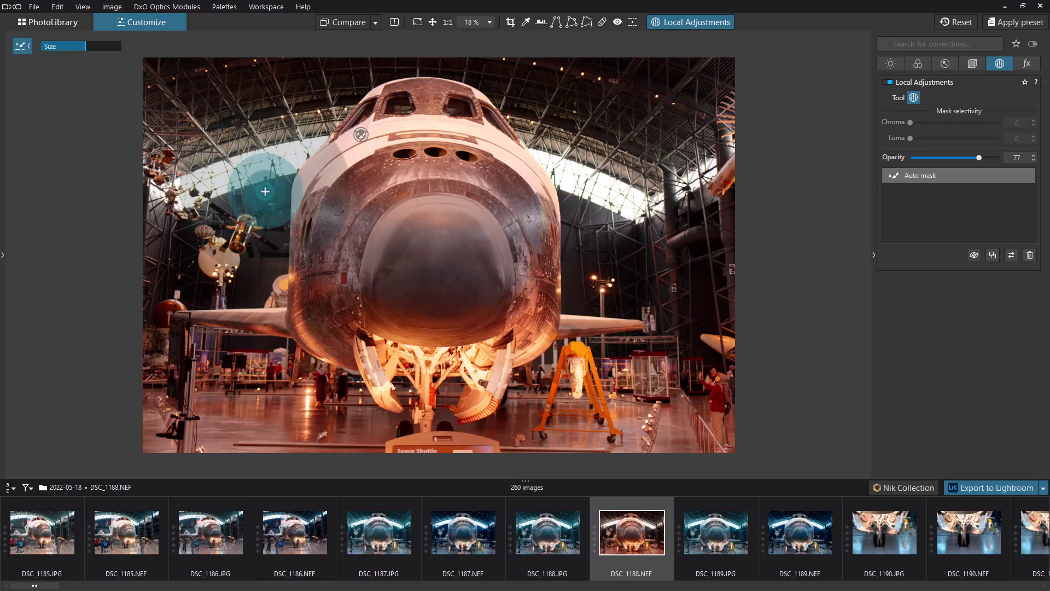
pyautogui.moveTo(266, 192)
pyautogui.mouseDown()
pyautogui.moveTo(224, 258)
pyautogui.moveTo(221, 287)
pyautogui.moveTo(311, 283)
pyautogui.moveTo(280, 296)
pyautogui.moveTo(228, 281)
pyautogui.moveTo(258, 231)
pyautogui.moveTo(218, 264)
pyautogui.moveTo(256, 220)
pyautogui.moveTo(217, 262)
pyautogui.moveTo(243, 258)
pyautogui.moveTo(250, 235)
pyautogui.moveTo(226, 262)
pyautogui.moveTo(245, 250)
pyautogui.moveTo(253, 224)
pyautogui.moveTo(247, 241)
pyautogui.moveTo(340, 363)
pyautogui.moveTo(267, 283)
pyautogui.moveTo(249, 227)
pyautogui.moveTo(211, 268)
pyautogui.mouseUp()
pyautogui.moveTo(410, 284); pyautogui.dragTo(420, 283)
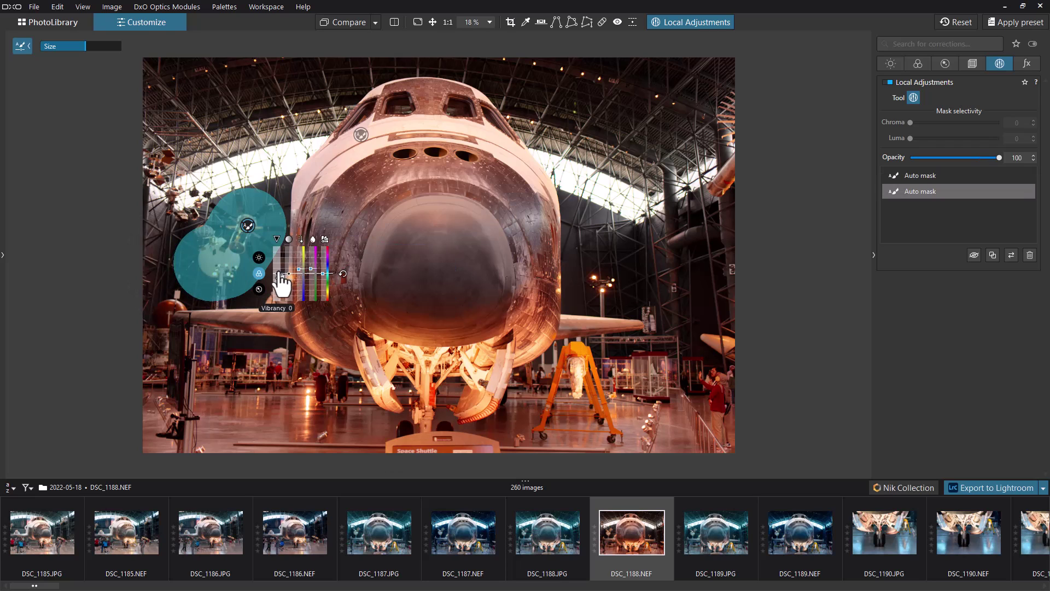
pyautogui.moveTo(388, 274)
pyautogui.mouseDown()
pyautogui.moveTo(403, 279)
pyautogui.moveTo(375, 276)
pyautogui.mouseUp()
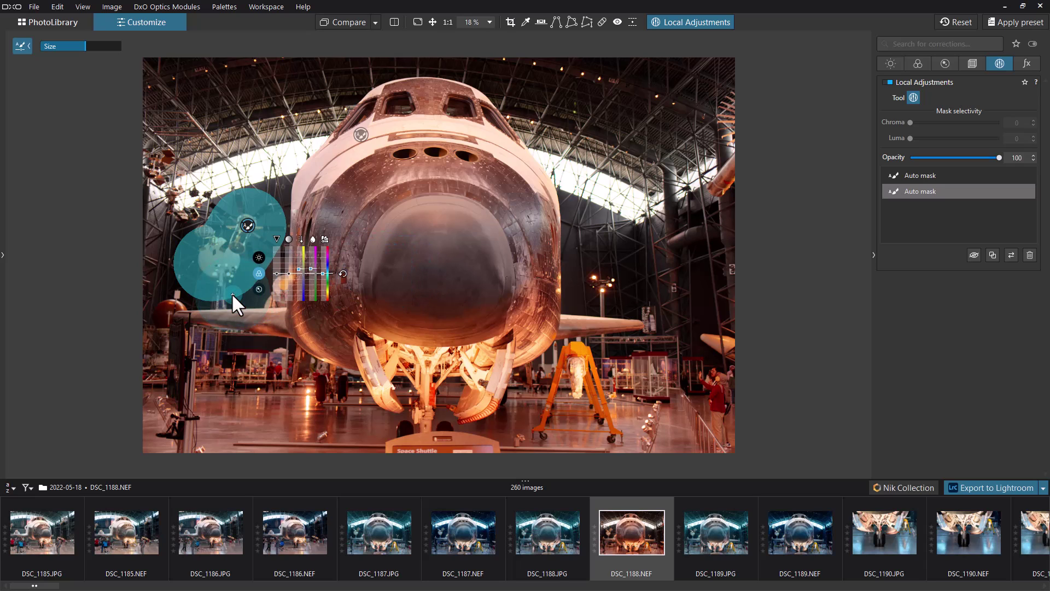
pyautogui.moveTo(230, 352)
pyautogui.mouseDown()
pyautogui.moveTo(183, 450)
pyautogui.moveTo(192, 350)
pyautogui.mouseUp()
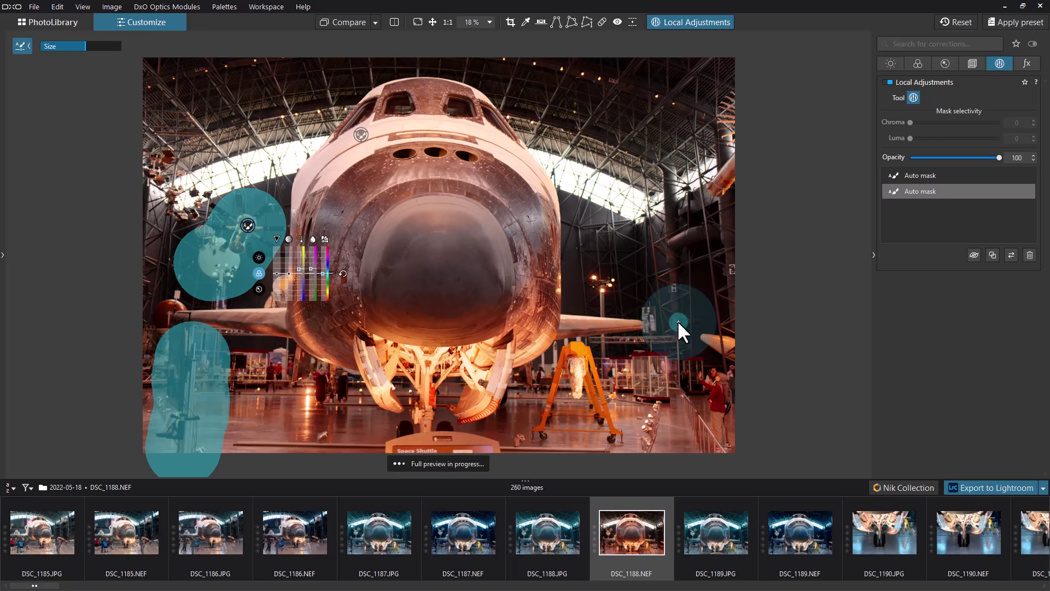
# - Extend the second auto mask over the visitors, railing and hanging aircraft parts along the photo's right edge
pyautogui.moveTo(705, 337)
pyautogui.mouseDown()
pyautogui.moveTo(730, 349)
pyautogui.moveTo(733, 426)
pyautogui.mouseUp()
pyautogui.hotkey('ctrl', 'z')
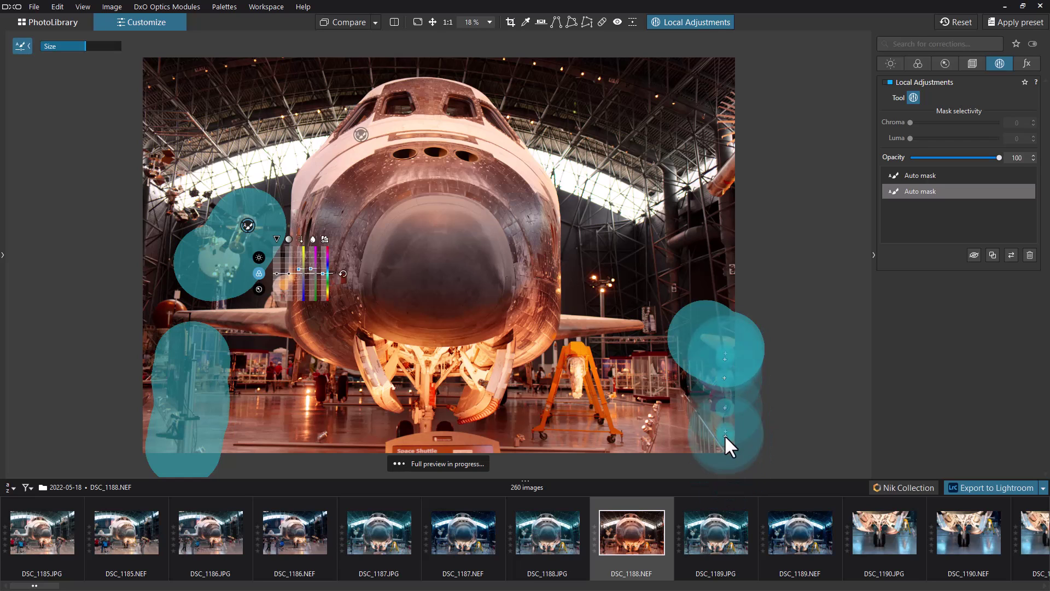
pyautogui.moveTo(718, 444); pyautogui.dragTo(713, 376)
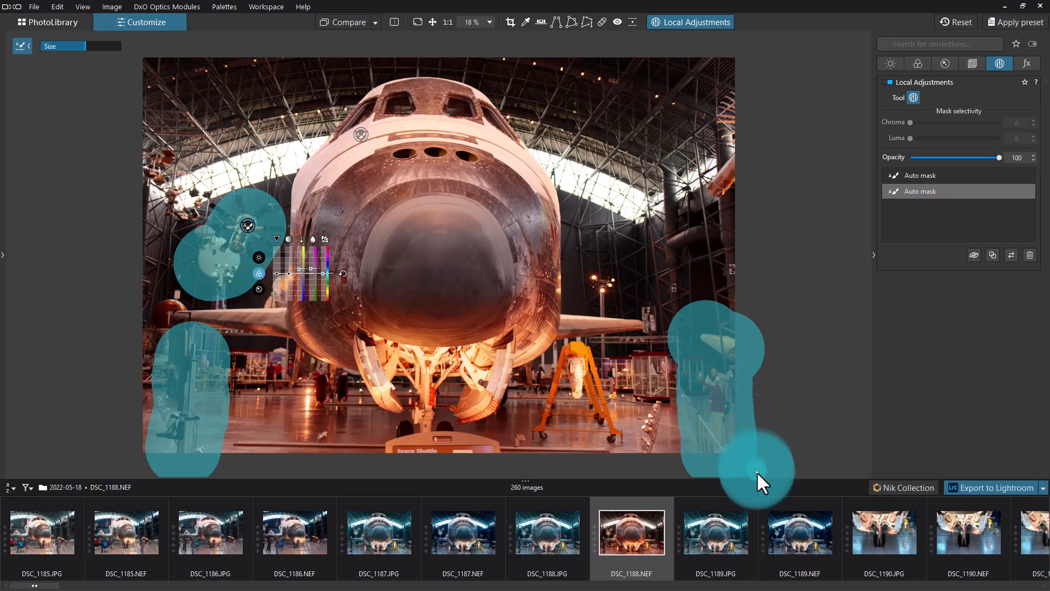
pyautogui.moveTo(757, 468)
pyautogui.mouseDown()
pyautogui.moveTo(724, 439)
pyautogui.moveTo(708, 396)
pyautogui.moveTo(738, 365)
pyautogui.moveTo(846, 391)
pyautogui.mouseUp()
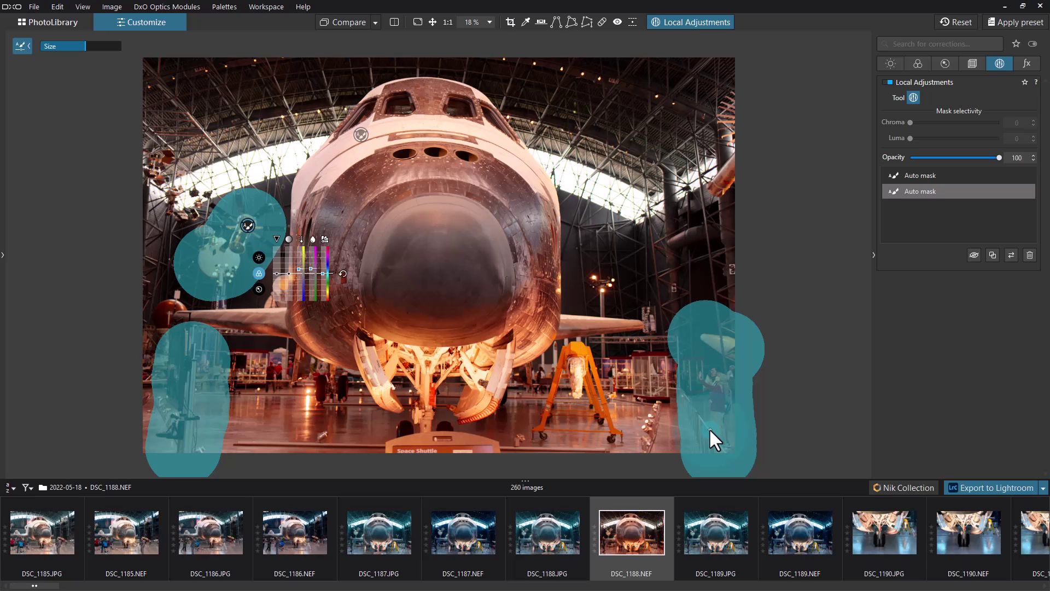
pyautogui.moveTo(707, 431)
pyautogui.mouseDown()
pyautogui.moveTo(672, 408)
pyautogui.moveTo(699, 287)
pyautogui.mouseUp()
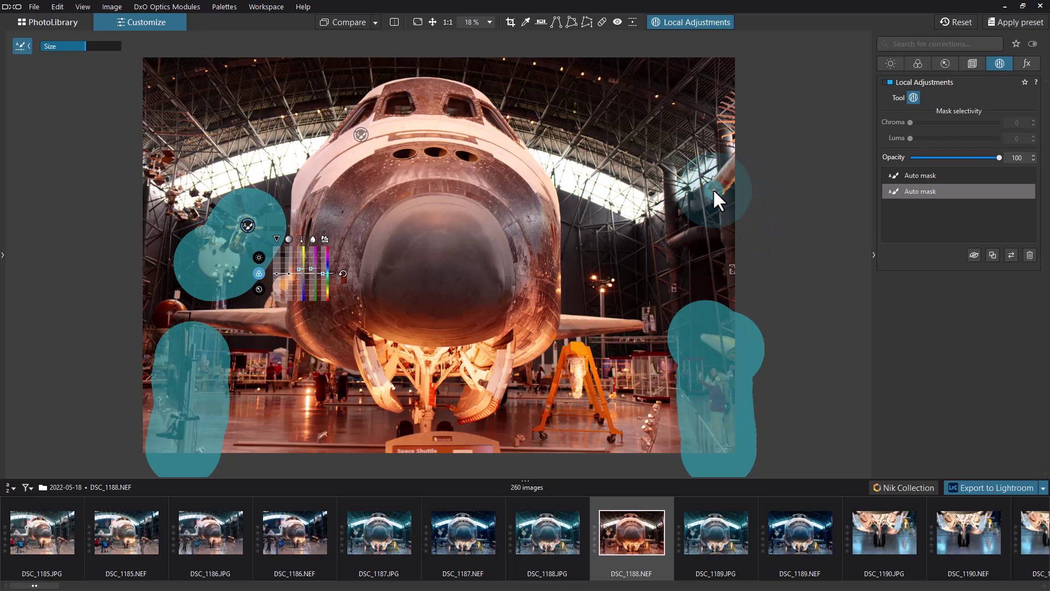
pyautogui.moveTo(745, 175); pyautogui.dragTo(850, 250)
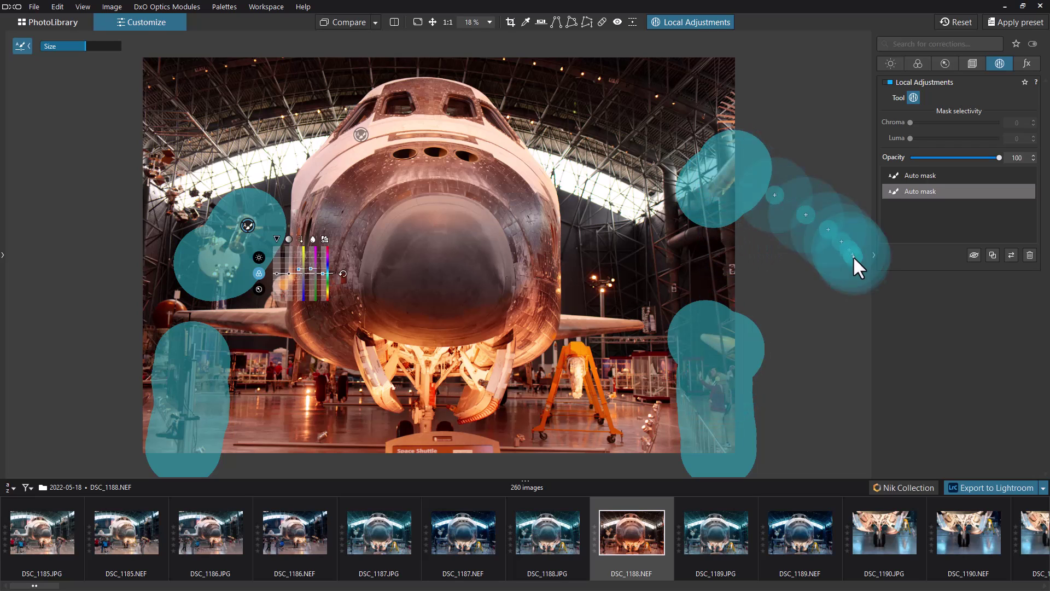
pyautogui.moveTo(731, 103)
pyautogui.mouseDown()
pyautogui.moveTo(732, 146)
pyautogui.moveTo(835, 215)
pyautogui.mouseUp()
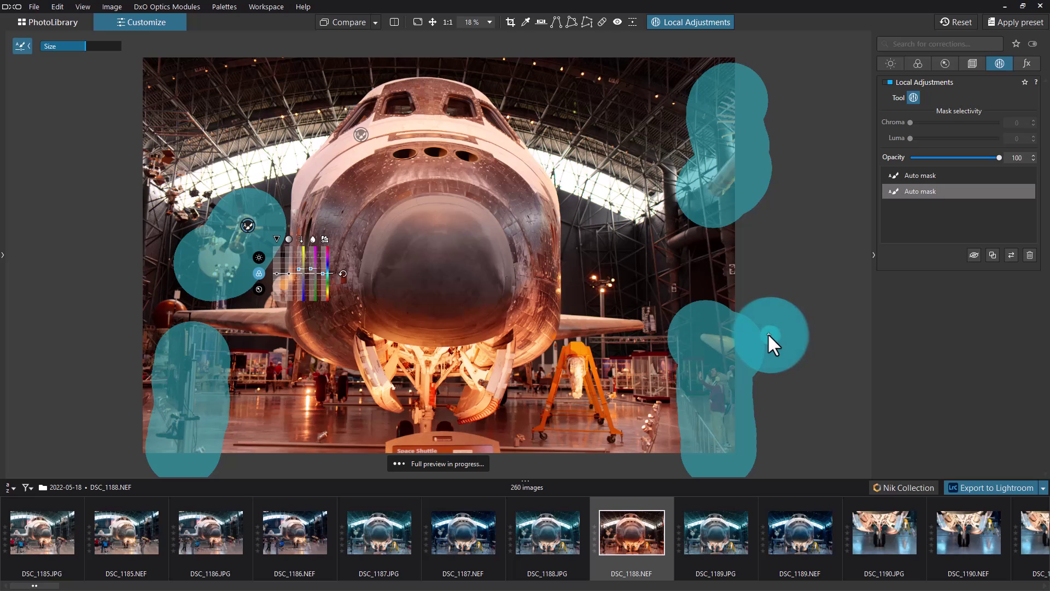
# - Add the hanging objects at the photo's upper left to the second mask and erase its excess beside the satellite cluster
pyautogui.moveTo(162, 159)
pyautogui.mouseDown()
pyautogui.moveTo(157, 172)
pyautogui.moveTo(170, 176)
pyautogui.mouseUp()
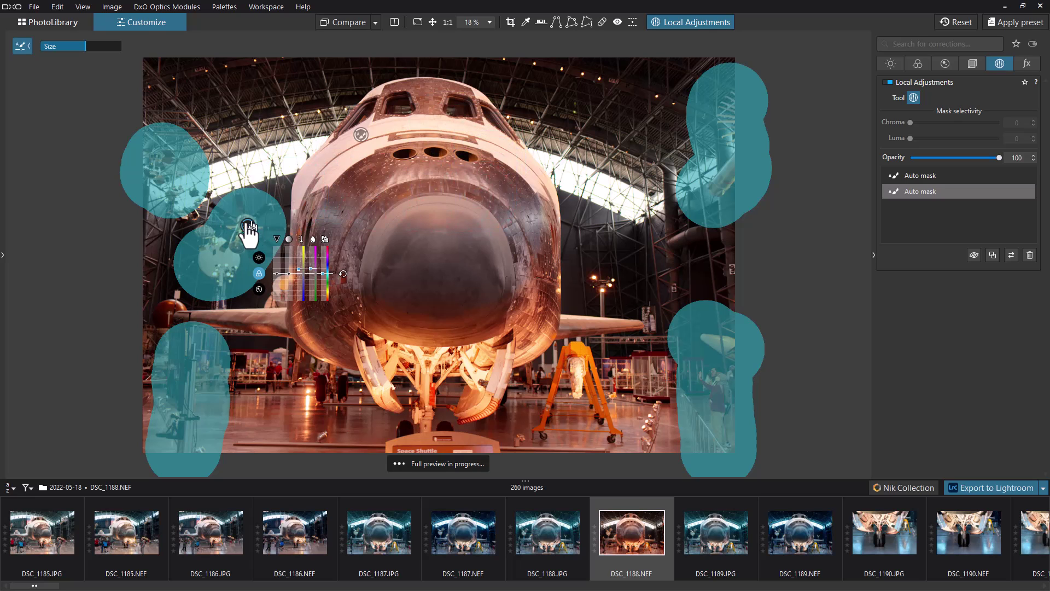
pyautogui.rightClick(274, 174)
pyautogui.click(300, 188)
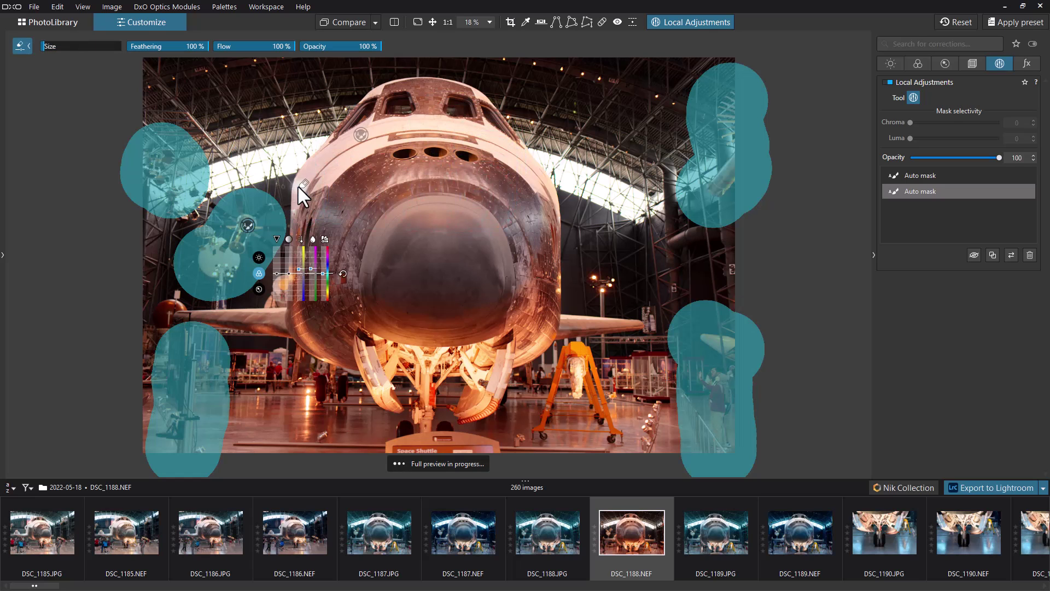
pyautogui.moveTo(214, 182)
pyautogui.mouseDown()
pyautogui.moveTo(190, 200)
pyautogui.moveTo(226, 169)
pyautogui.moveTo(168, 208)
pyautogui.moveTo(214, 182)
pyautogui.mouseUp()
# - Apply a local blur to the areas covered by the second auto mask
pyautogui.moveTo(248, 225)
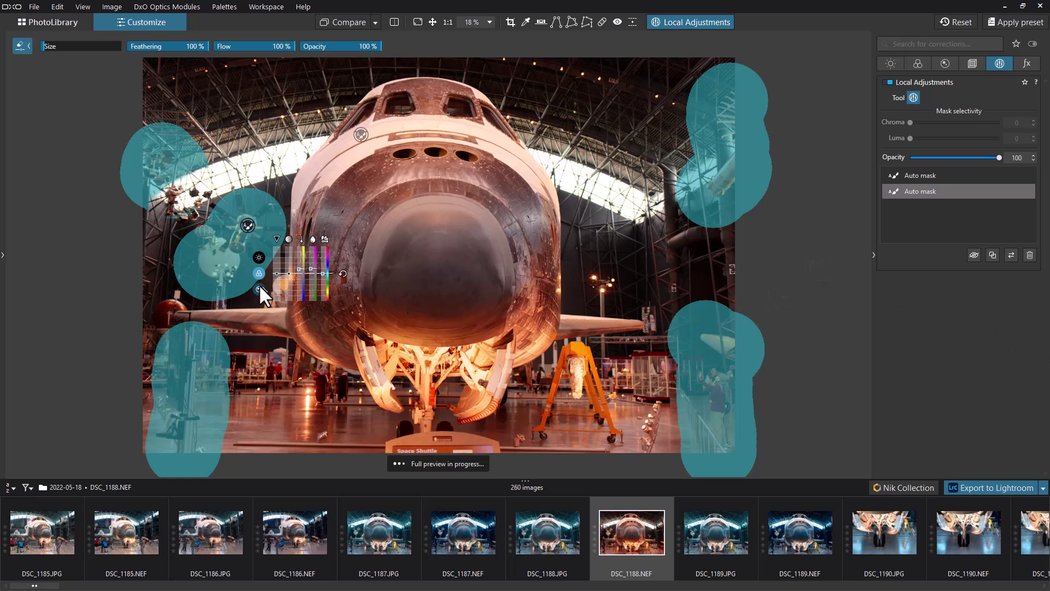
pyautogui.click(260, 289)
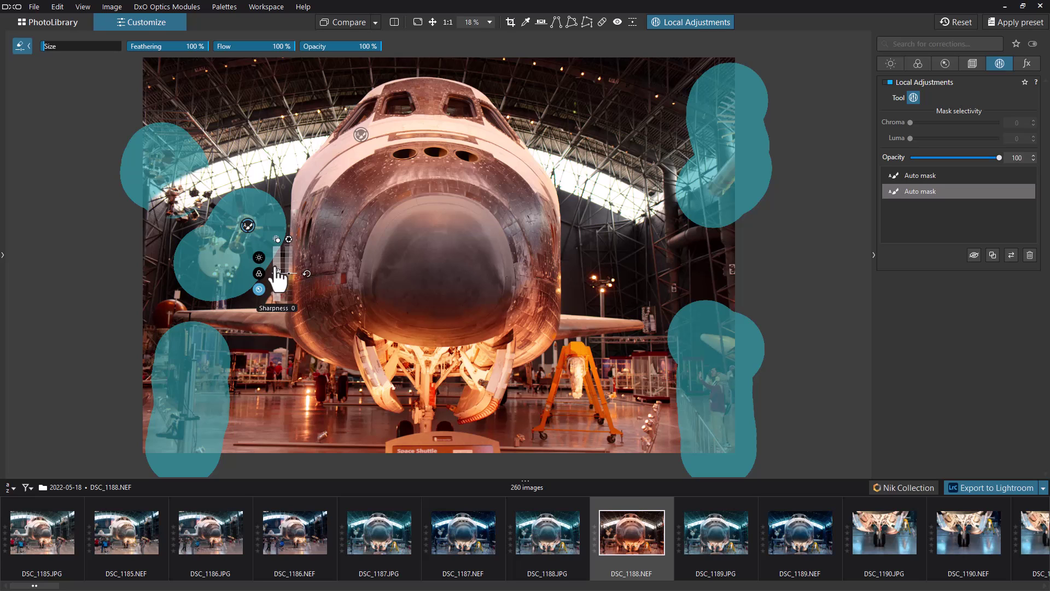
pyautogui.moveTo(291, 275)
pyautogui.mouseDown()
pyautogui.moveTo(296, 254)
pyautogui.moveTo(297, 269)
pyautogui.mouseUp()
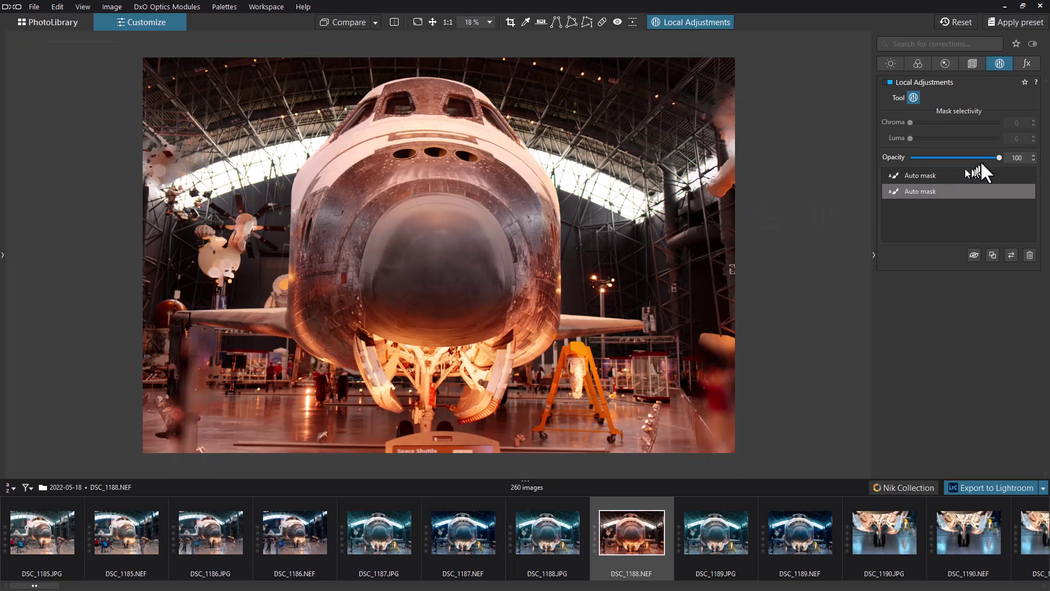
# - Try the second mask at opacity 13, restore it to 100, and lower its blur slightly
pyautogui.moveTo(982, 164); pyautogui.dragTo(928, 173)
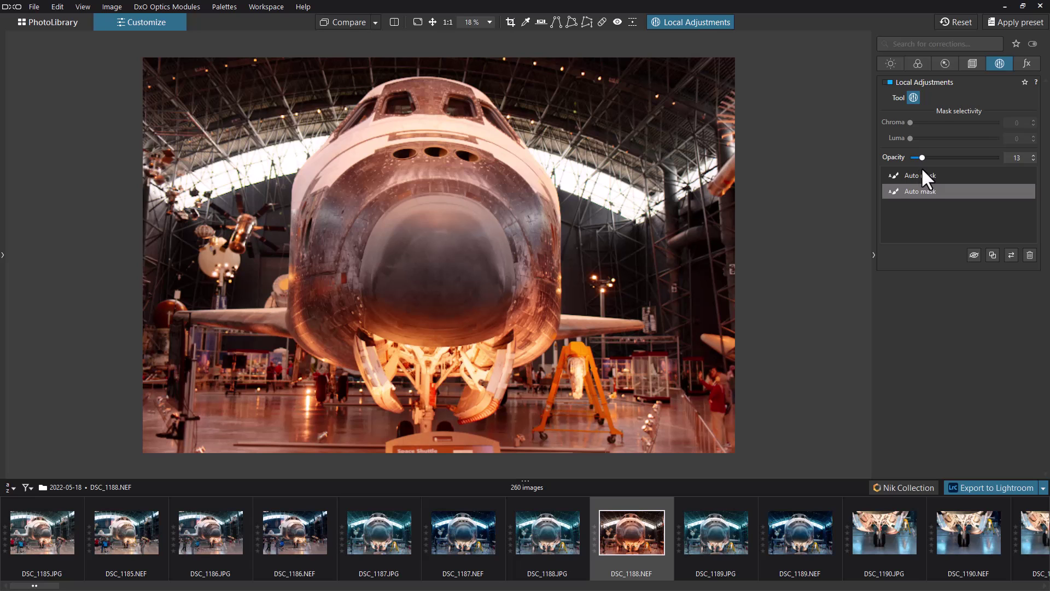
pyautogui.moveTo(1000, 170); pyautogui.dragTo(1012, 175)
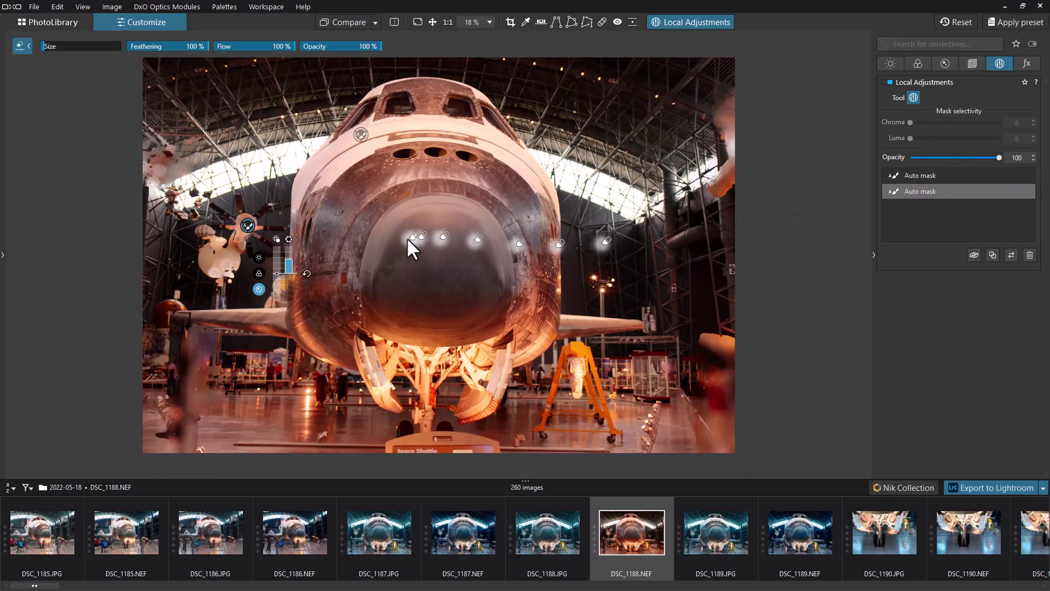
pyautogui.moveTo(290, 261)
pyautogui.moveTo(289, 260); pyautogui.dragTo(290, 268)
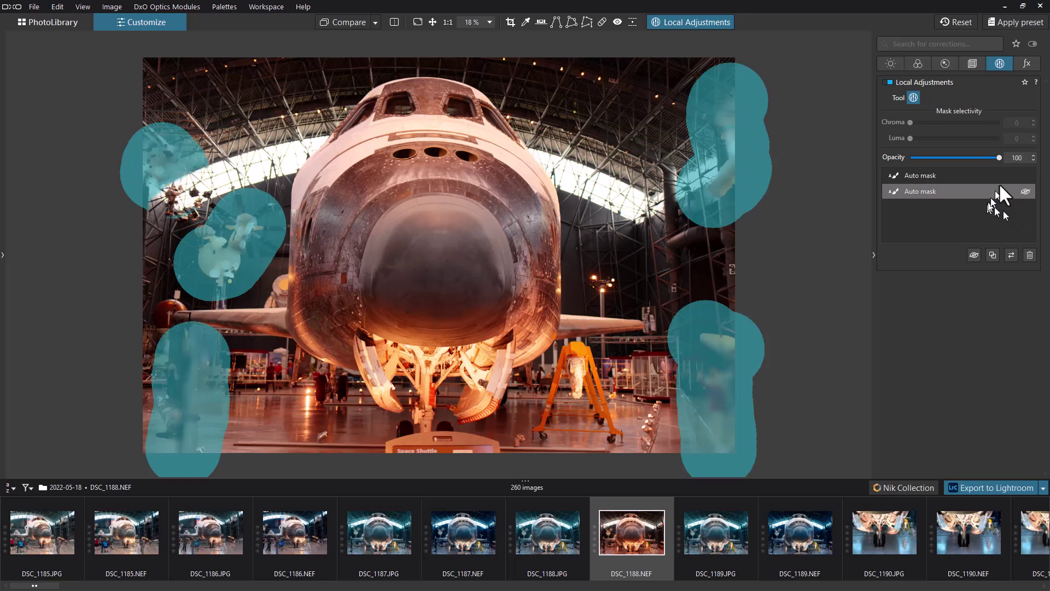
# - Reduce the second auto mask's opacity, trying values down to 17 before setting it to 31
pyautogui.moveTo(991, 157); pyautogui.dragTo(942, 159)
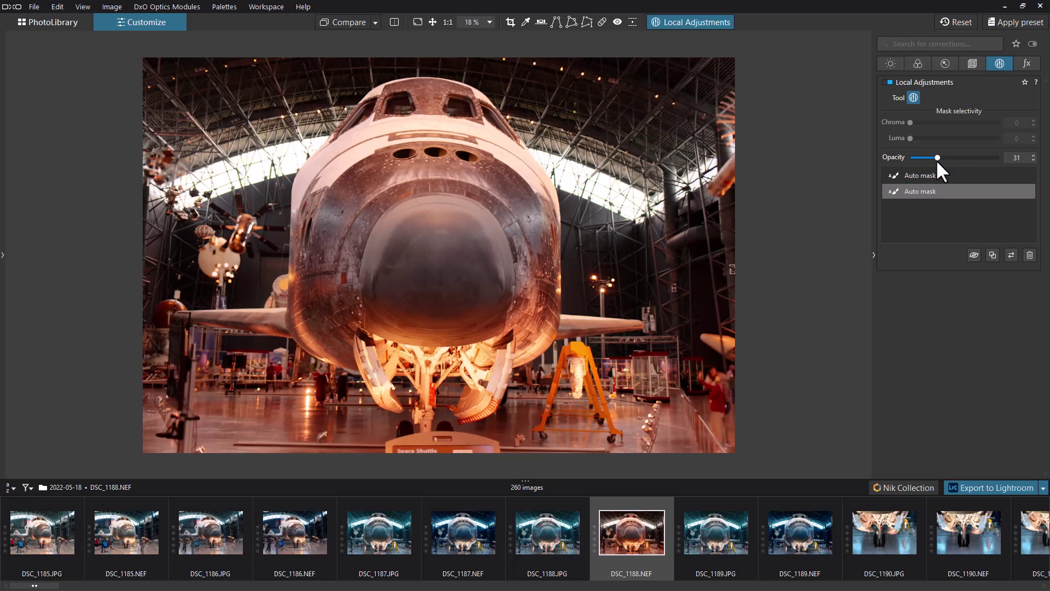
pyautogui.moveTo(935, 158); pyautogui.dragTo(931, 158)
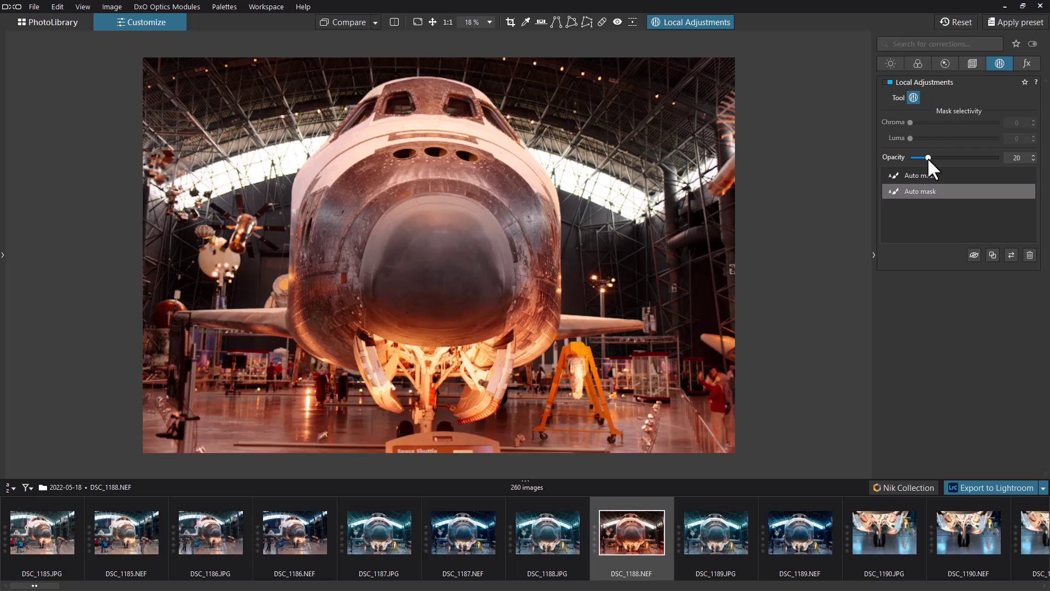
pyautogui.moveTo(927, 157); pyautogui.dragTo(924, 157)
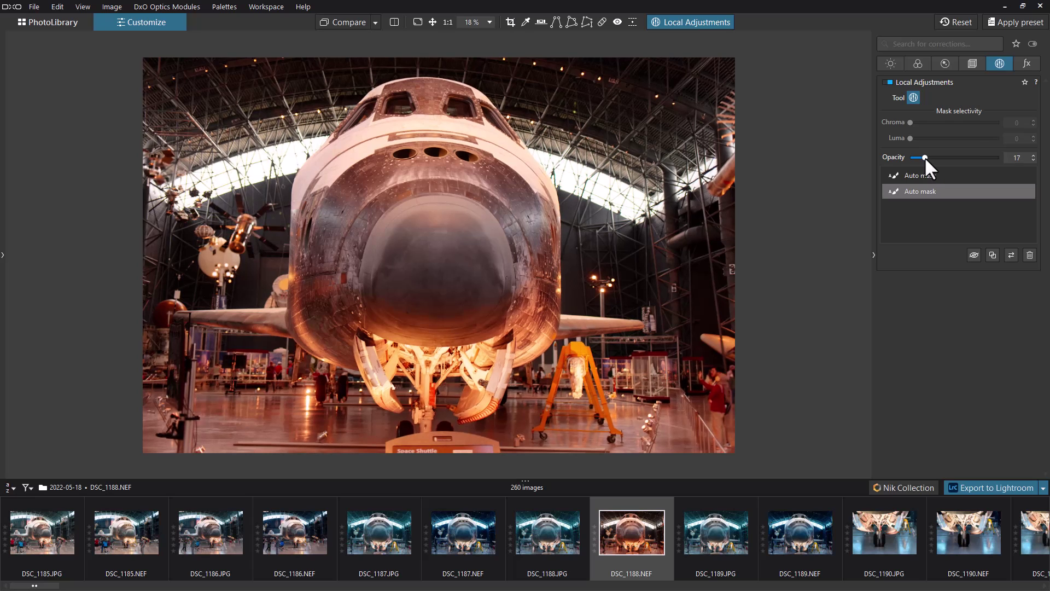
pyautogui.moveTo(930, 157); pyautogui.dragTo(937, 157)
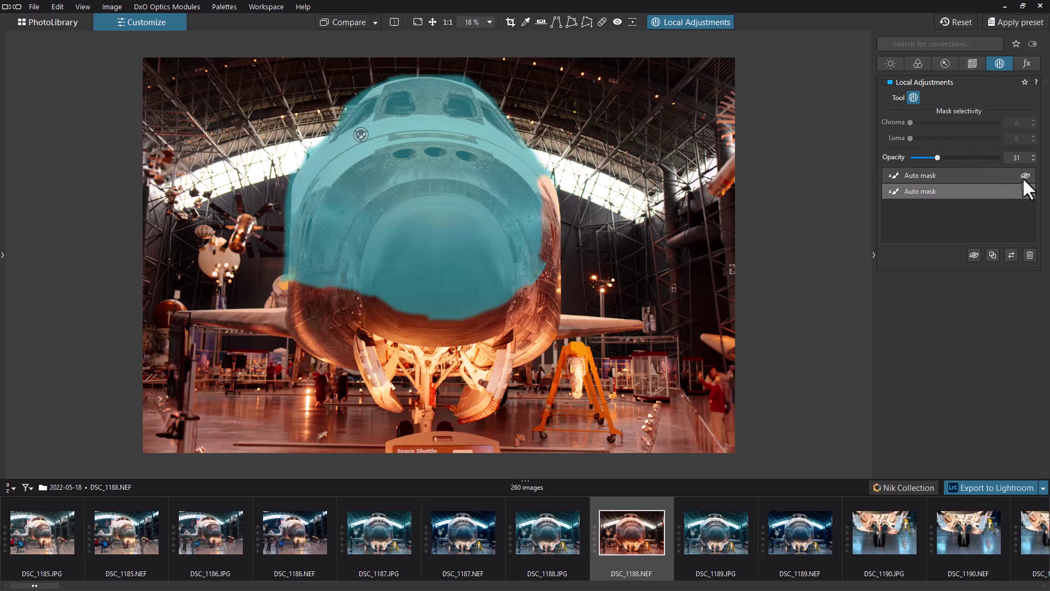
pyautogui.moveTo(907, 192)
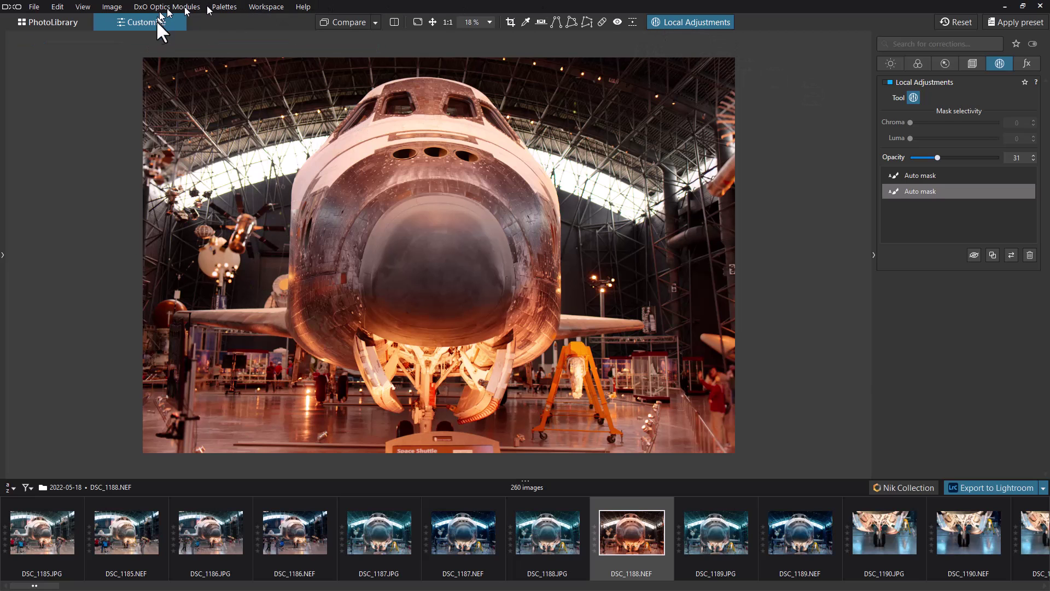
# - Leave mask editing by way of the photo library and compare the edited shuttle photo with its uncorrected version
pyautogui.click(67, 18)
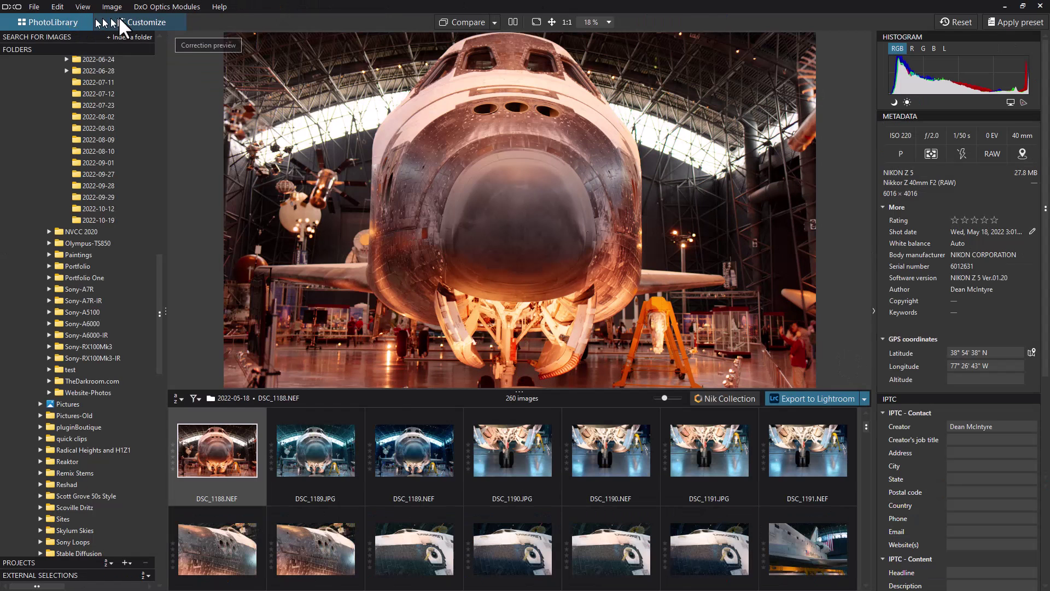
pyautogui.click(121, 20)
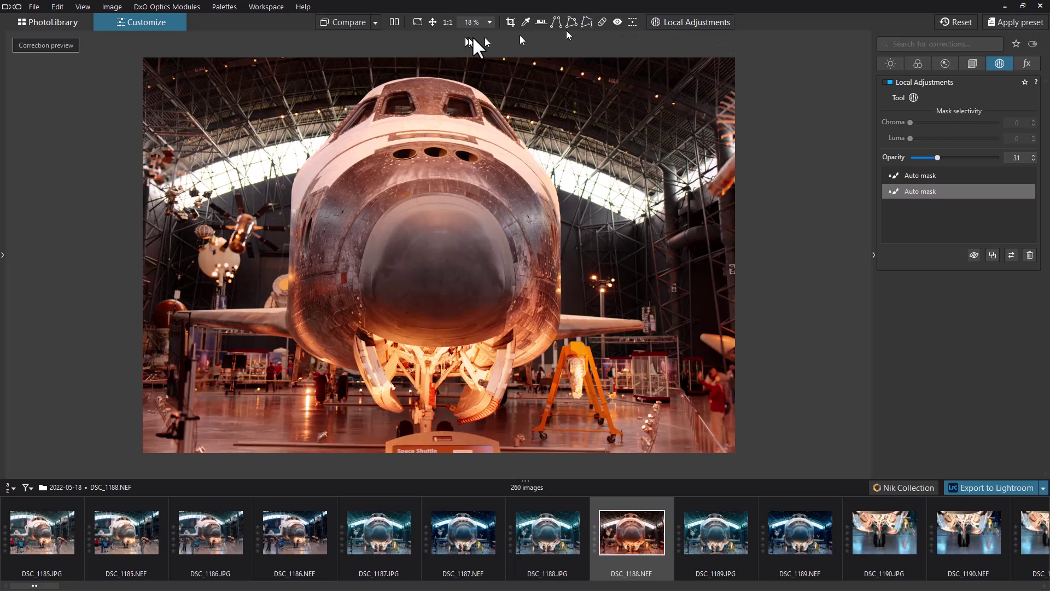
pyautogui.click(350, 22)
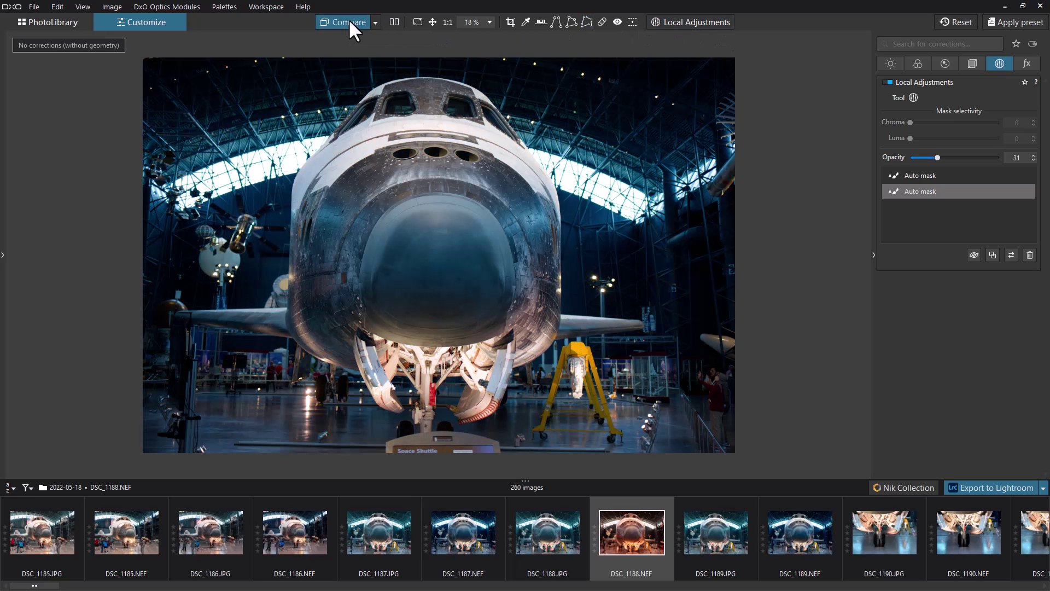
pyautogui.click(349, 22)
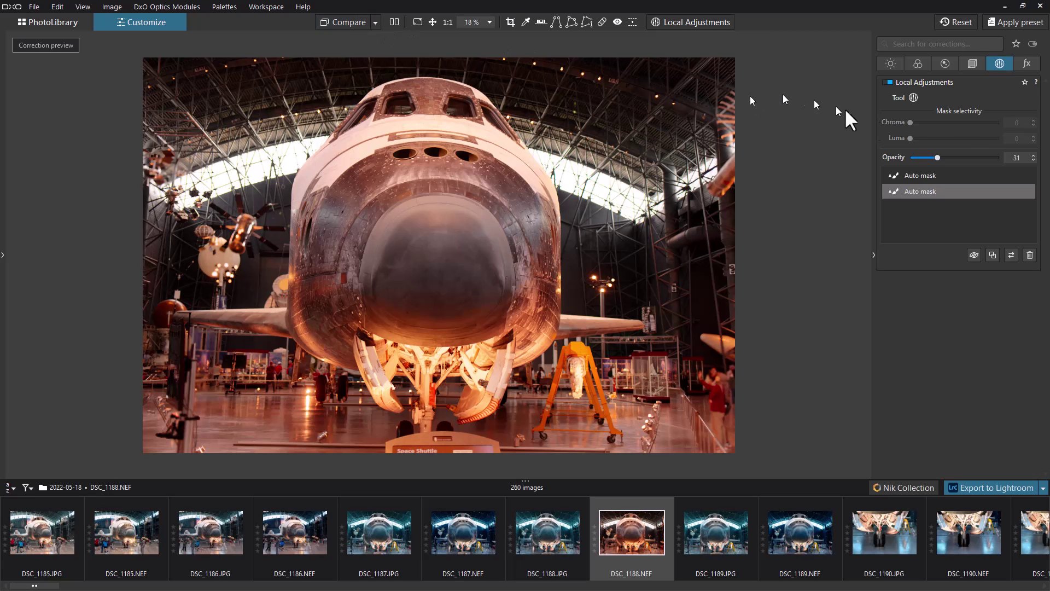
# - Hide both auto masks, then toggle the shuttle mask to examine its effect, leaving it shown
pyautogui.click(1025, 191)
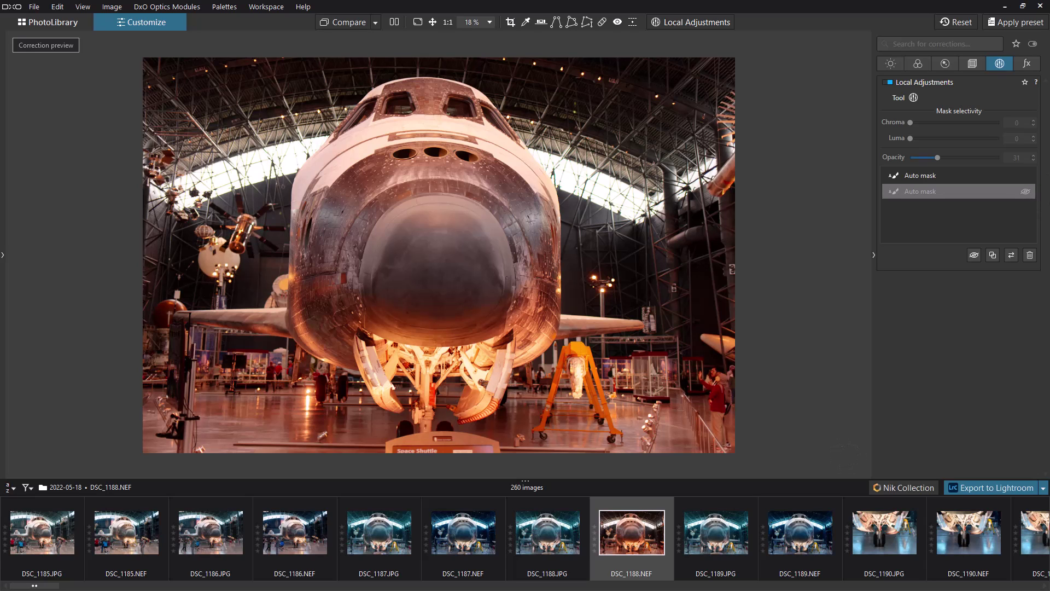
pyautogui.click(1024, 175)
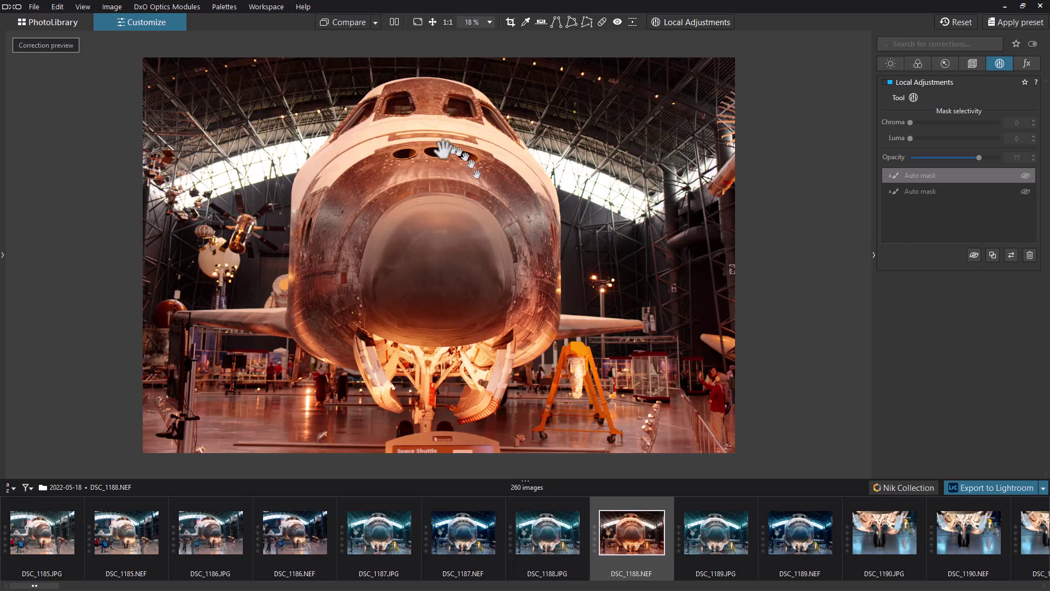
pyautogui.click(1025, 174)
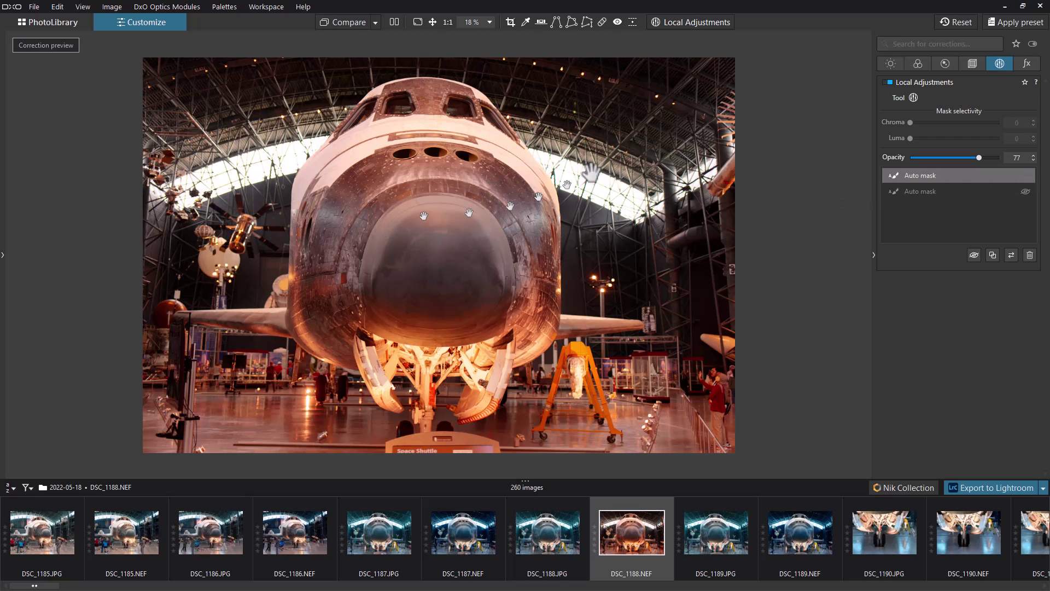
pyautogui.click(1024, 175)
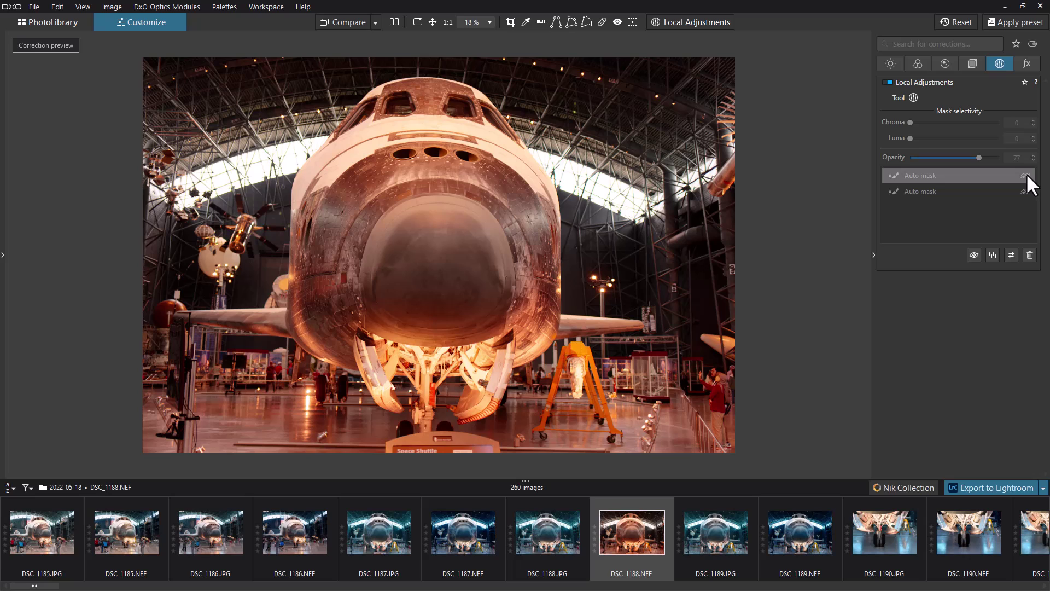
pyautogui.click(1026, 173)
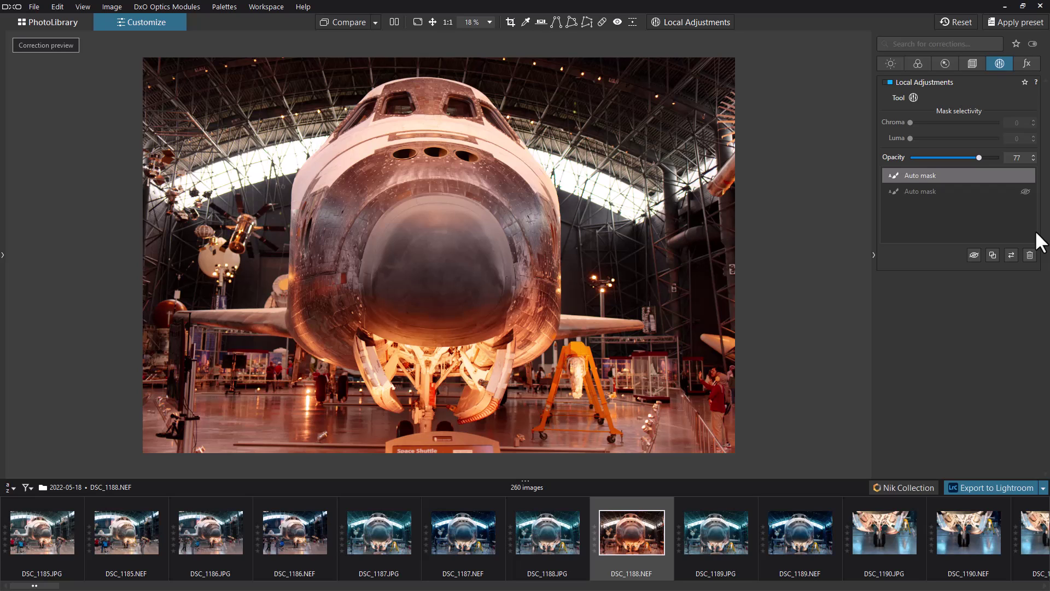
# - Compare the edit with the uncorrected photo again and show the second auto mask
pyautogui.click(343, 21)
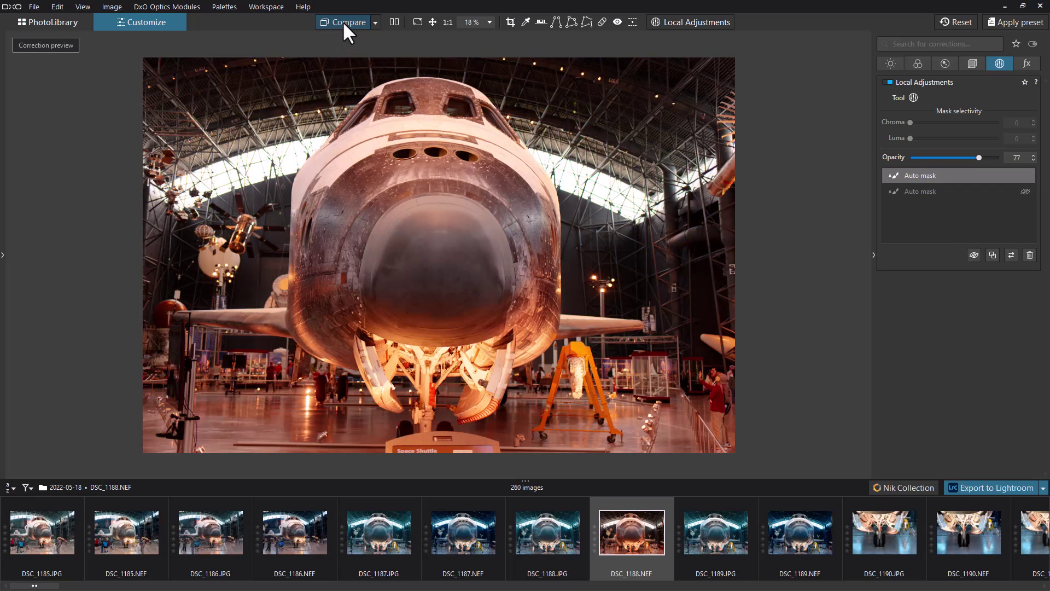
pyautogui.click(343, 22)
pyautogui.click(343, 20)
pyautogui.click(1025, 189)
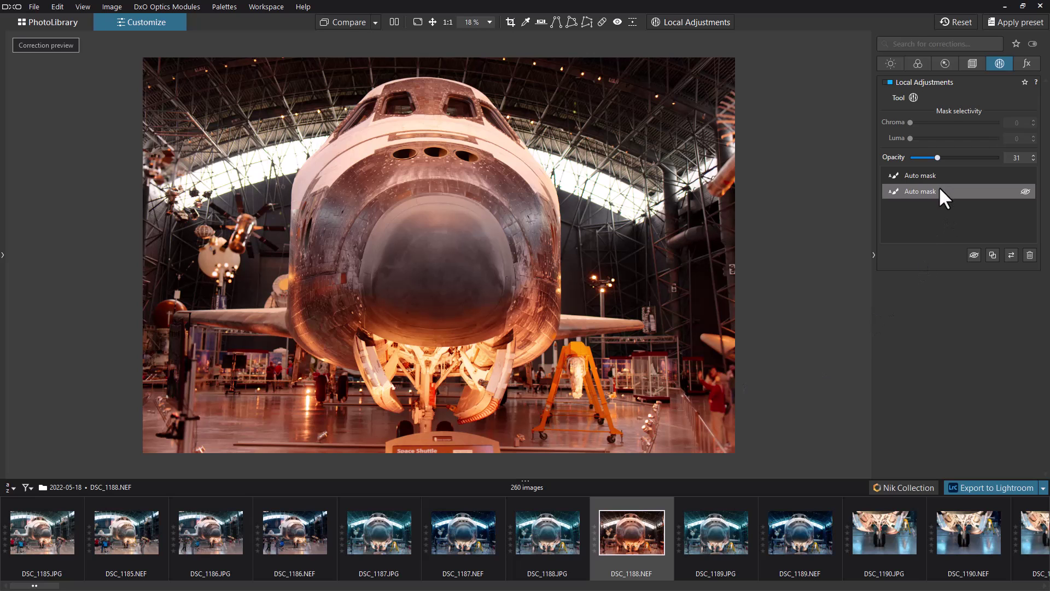
# - Resume editing the second auto mask and brush it over the lamp post between the shuttle and the orange ladder with the Auto mask tool
pyautogui.click(693, 20)
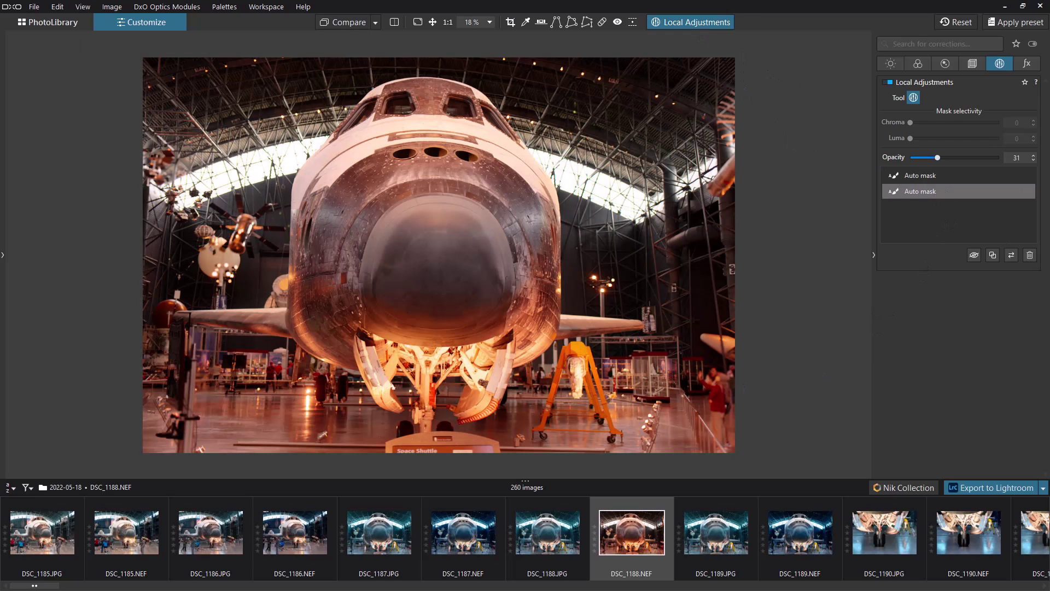
pyautogui.click(940, 192)
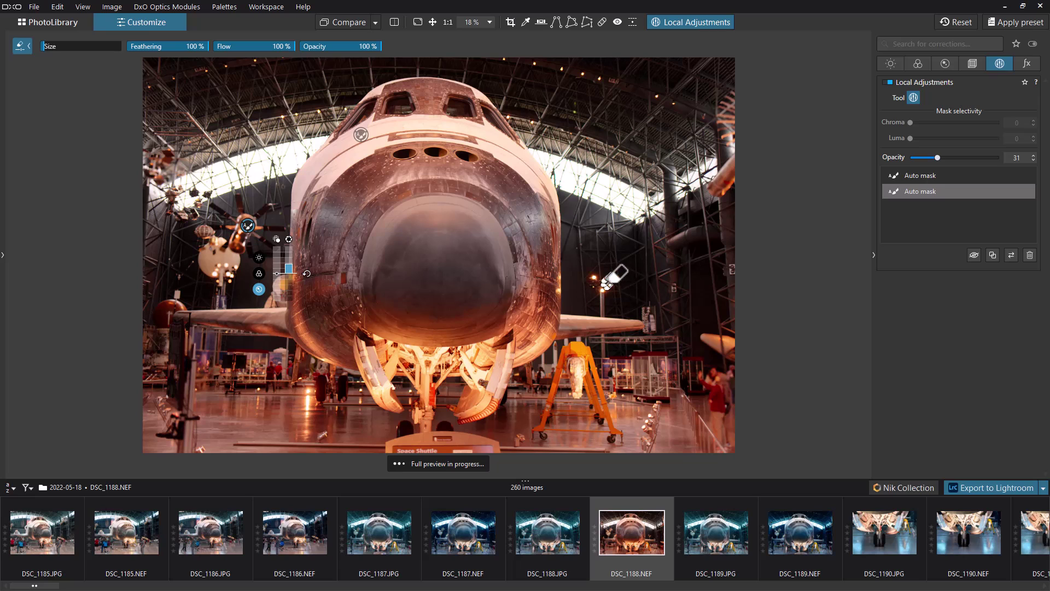
pyautogui.rightClick(613, 280)
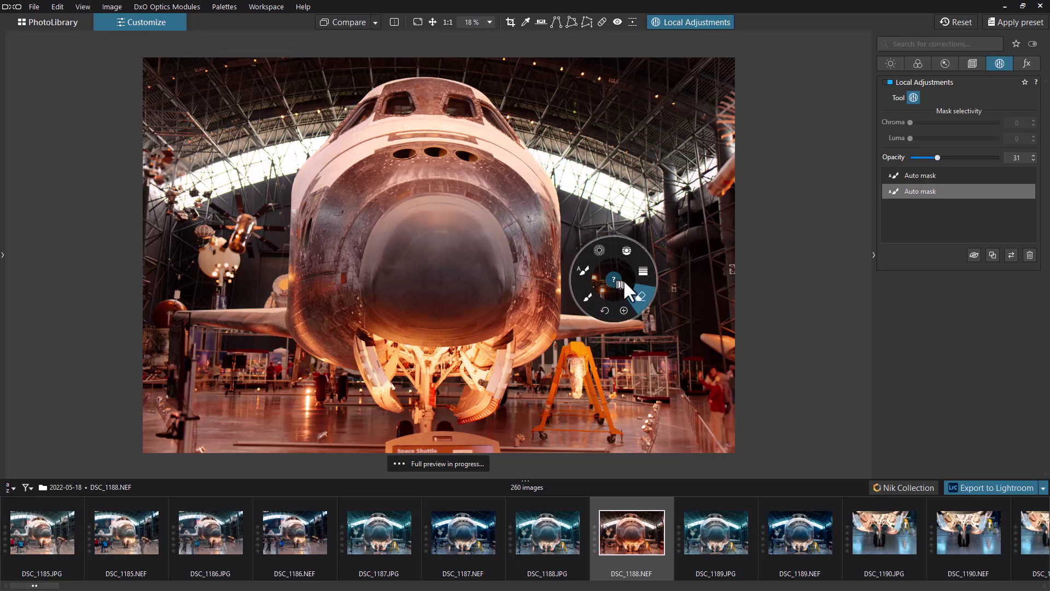
pyautogui.click(584, 270)
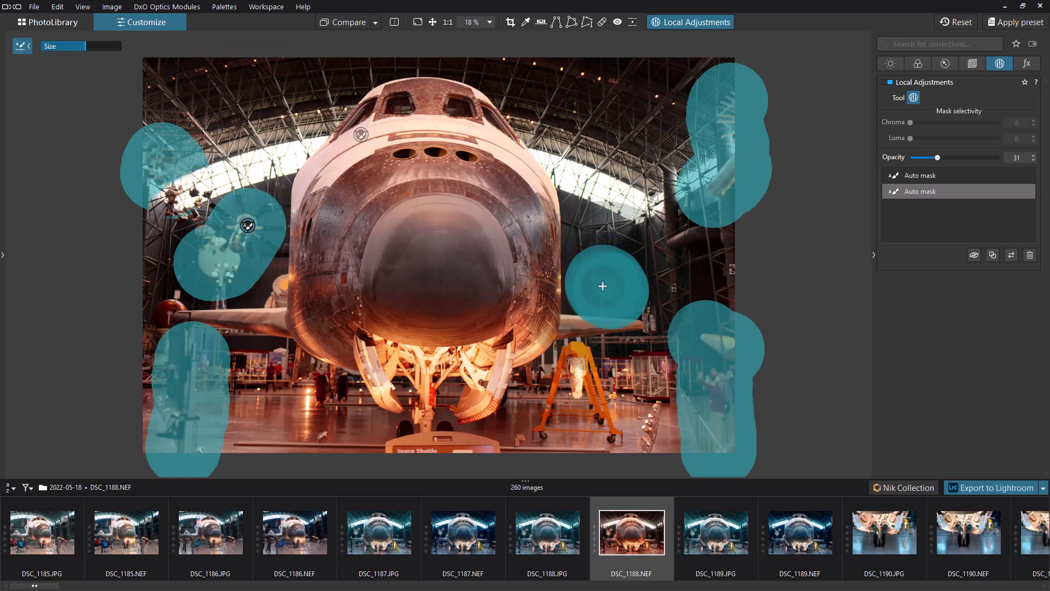